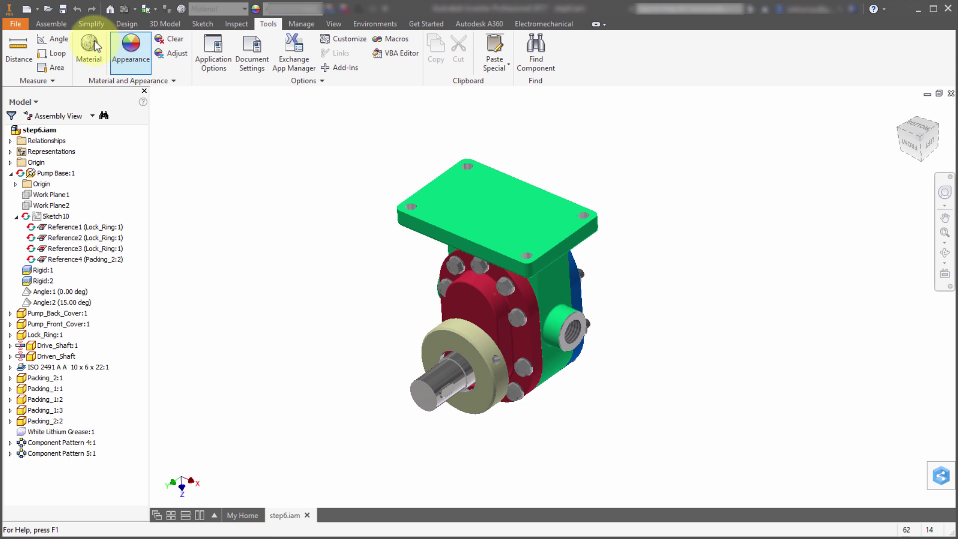
- Create a new presentation from the Standard.ipn template
left_click(26, 10)
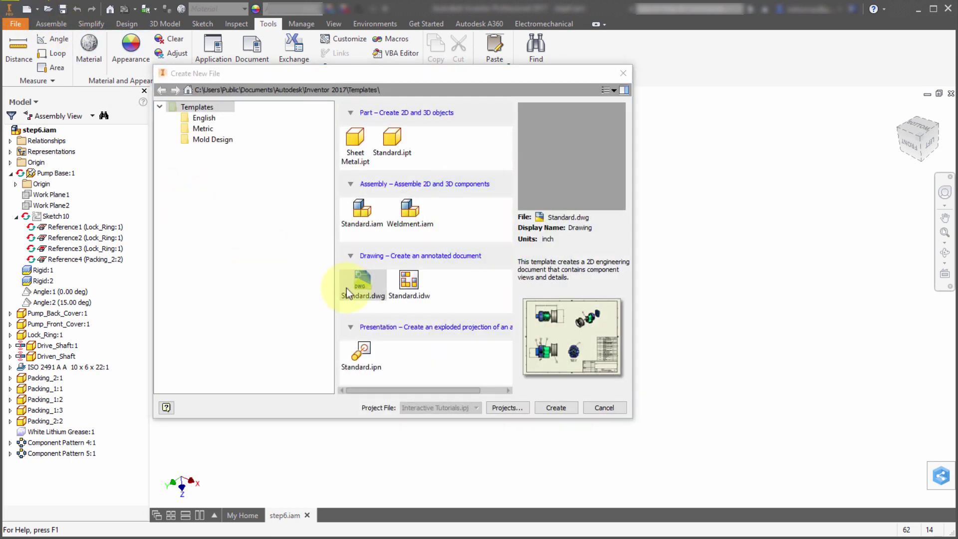
left_click(361, 355)
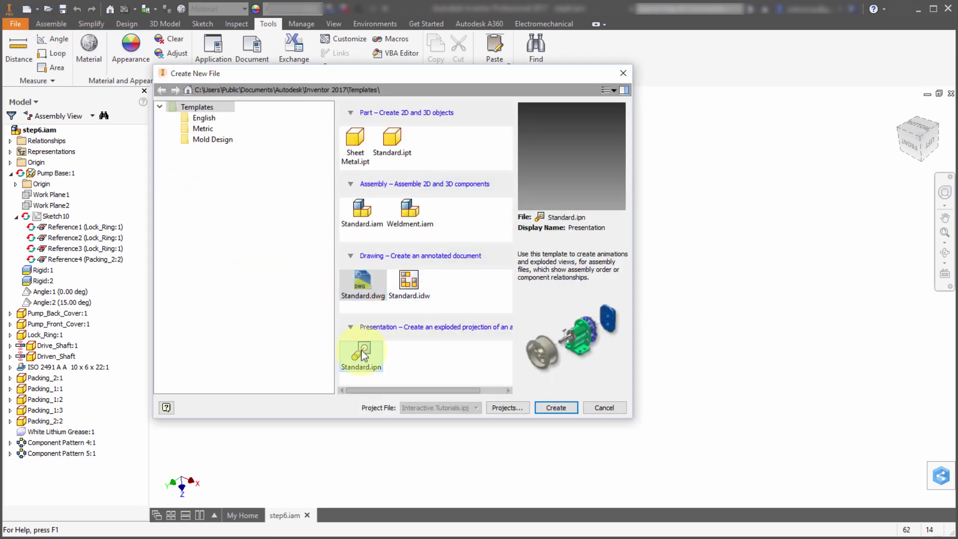
double_click(367, 352)
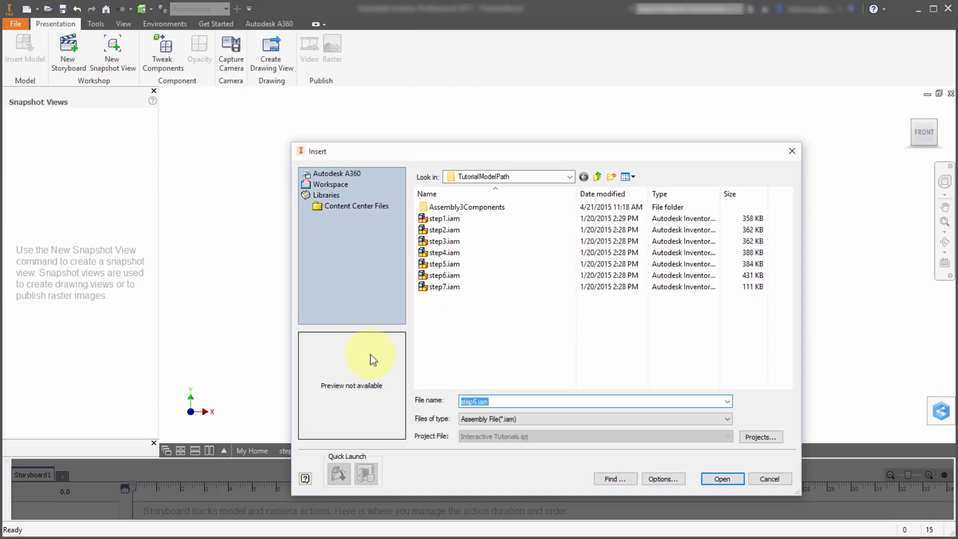
- Insert step6.iam using Last Active design view with Master positional and level-of-detail representations
left_click(444, 276)
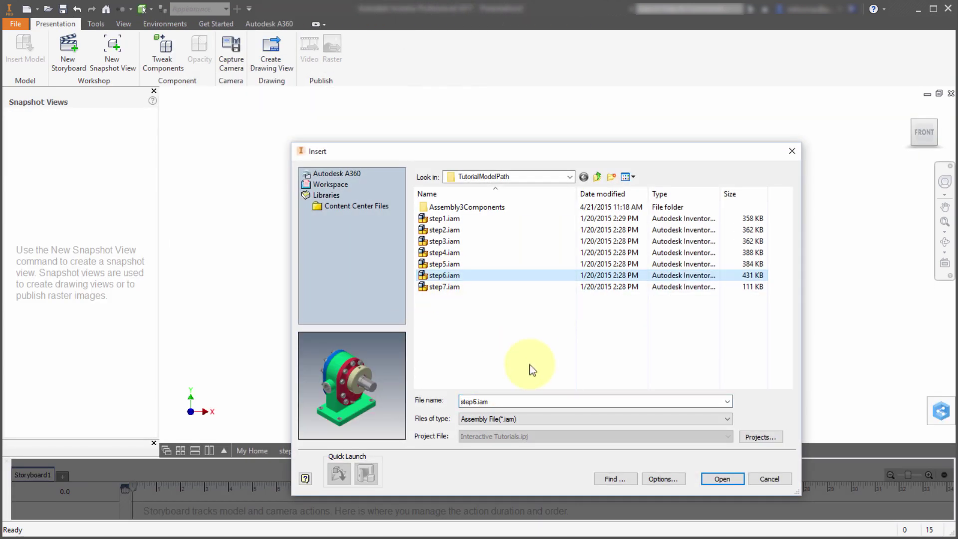
left_click(664, 479)
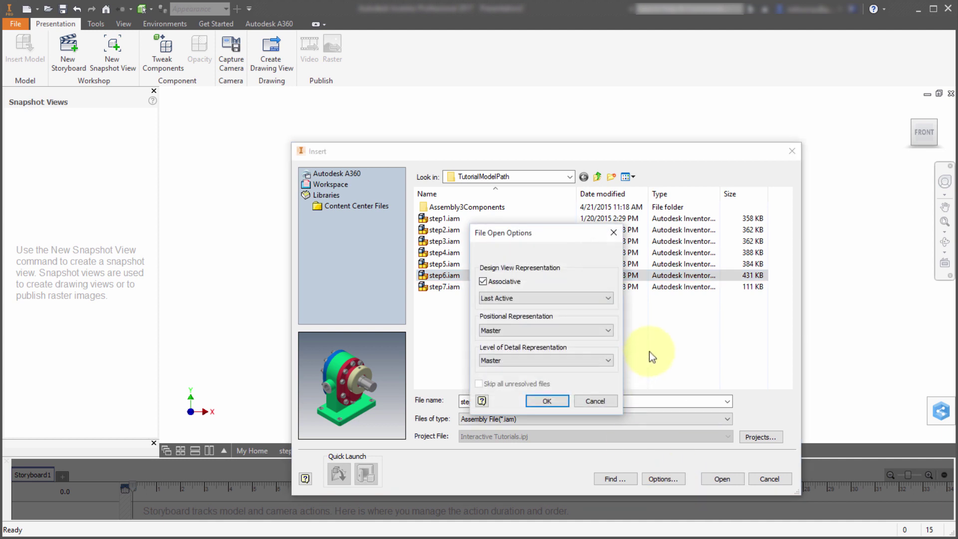
left_click(519, 301)
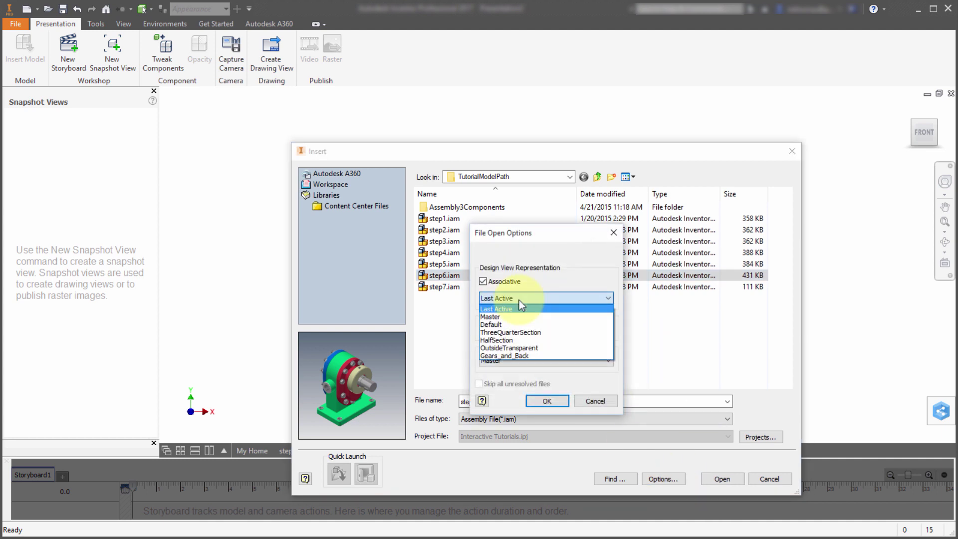
left_click(519, 301)
left_click(526, 332)
left_click(526, 337)
left_click(523, 361)
left_click(522, 362)
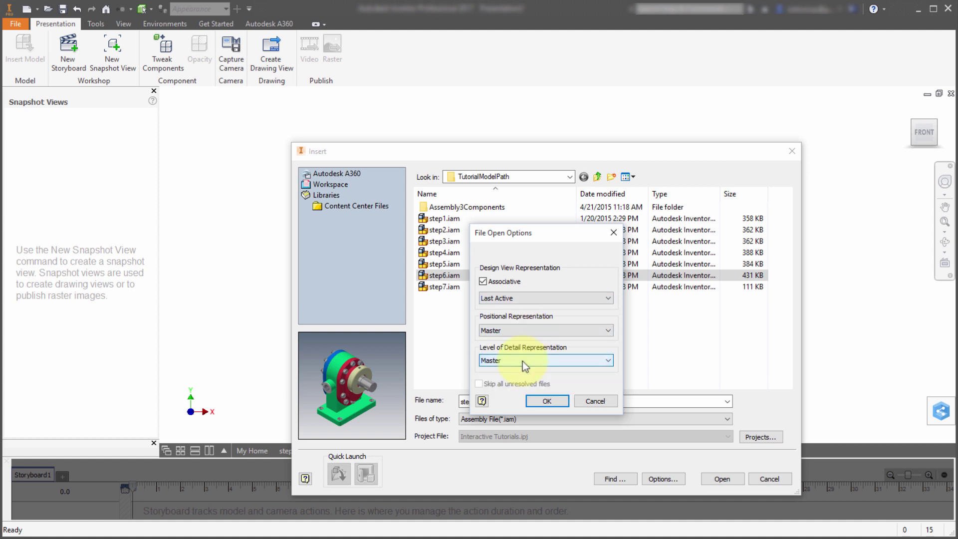
left_click(550, 402)
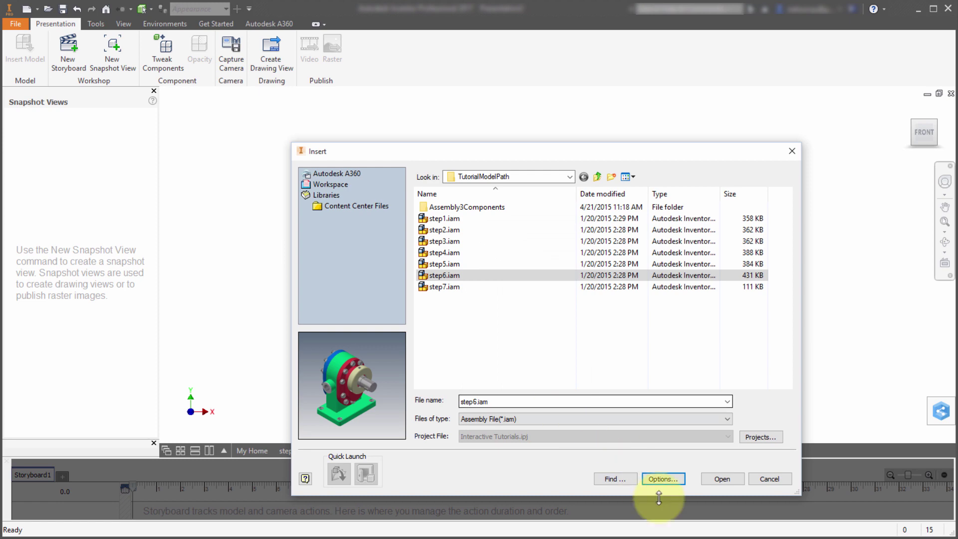
left_click(732, 477)
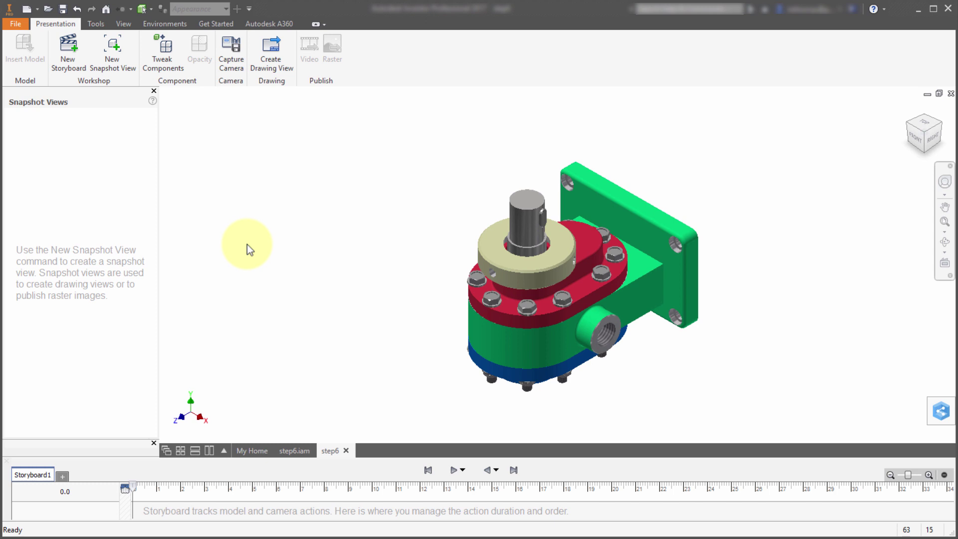
- Undock the side panel and dock the Model browser above the Snapshot Views panel
left_click(122, 23)
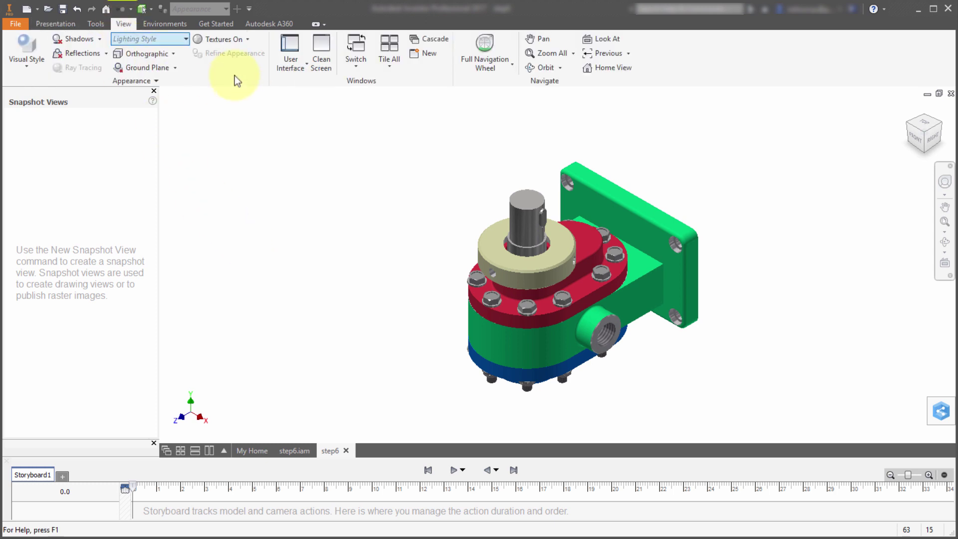
left_click(301, 69)
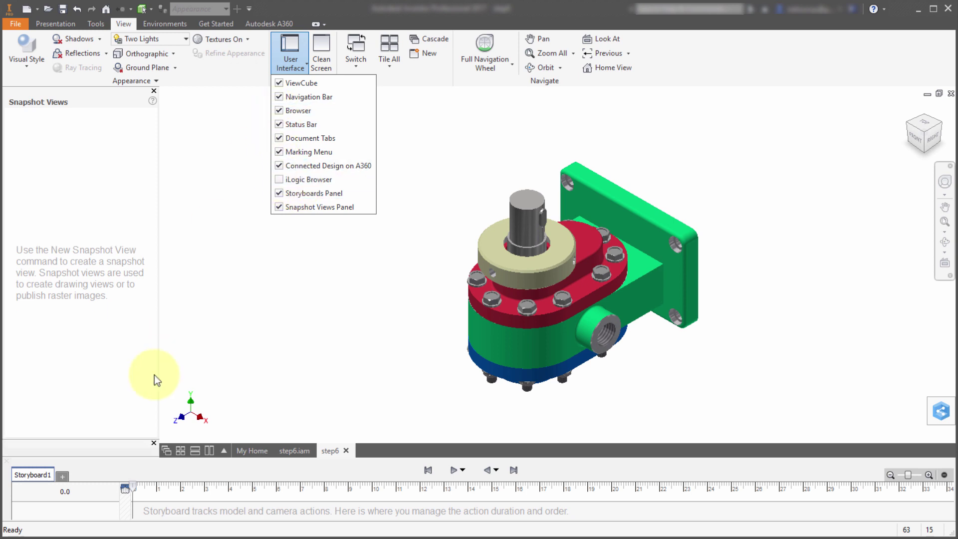
left_click(120, 443)
left_click_drag(118, 444, 219, 100)
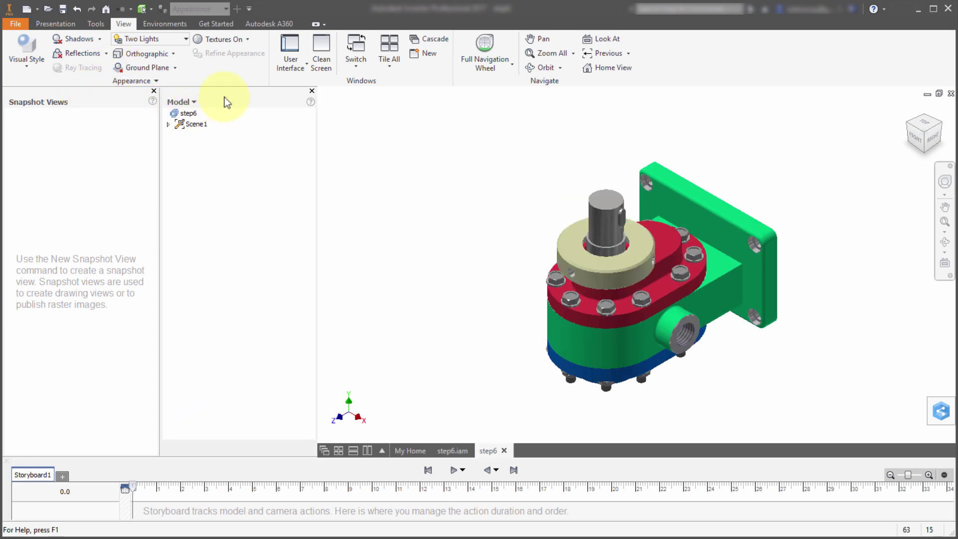
left_click_drag(272, 94, 109, 81)
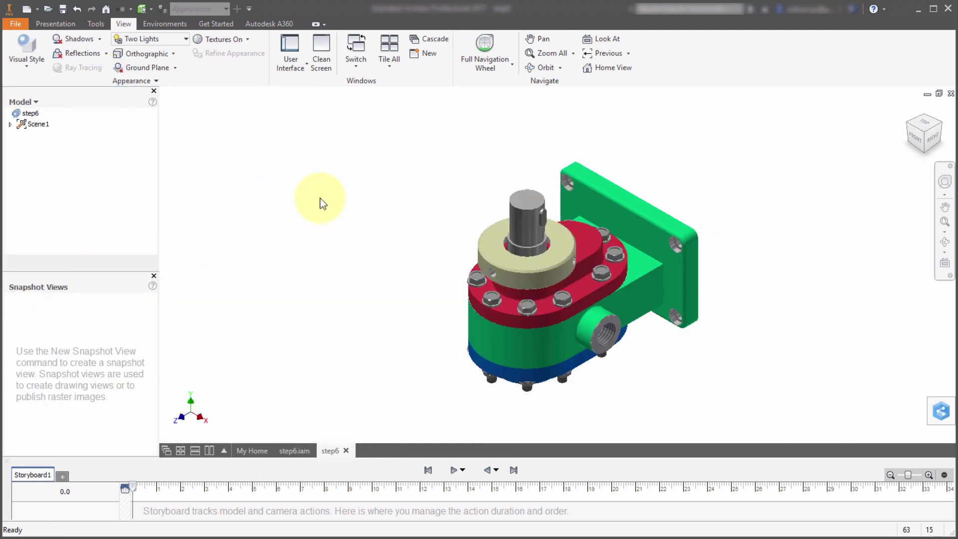
- Expand Scene1 > step6.iam and select BoltedConnection_1:1 through BoltedConnection_1:10
left_click(10, 124)
left_click(16, 135)
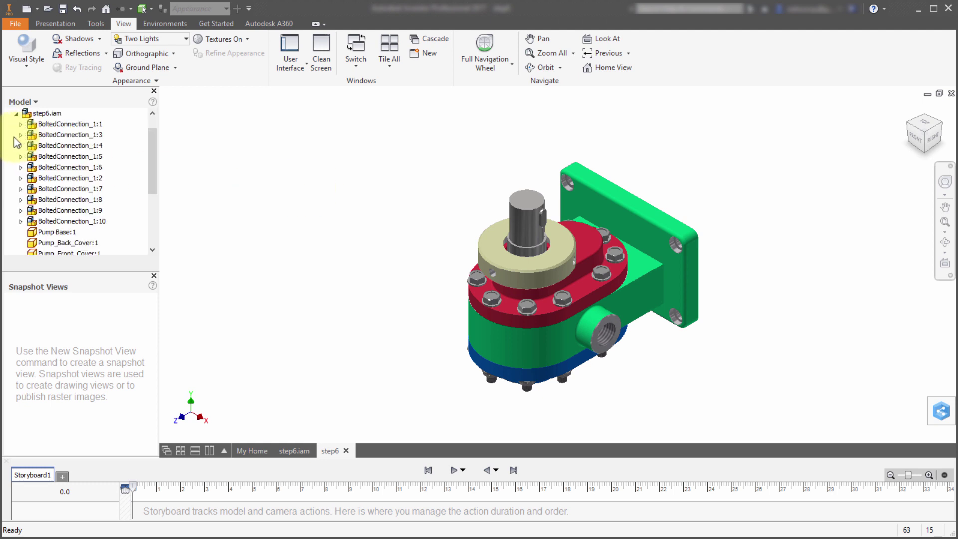
left_click(67, 125)
left_click(70, 221, "shift")
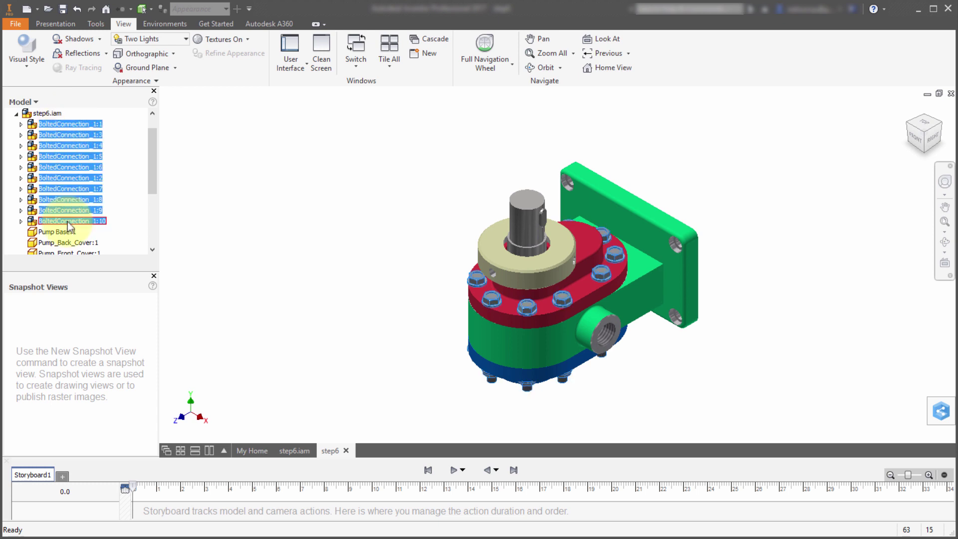
right_click(72, 176)
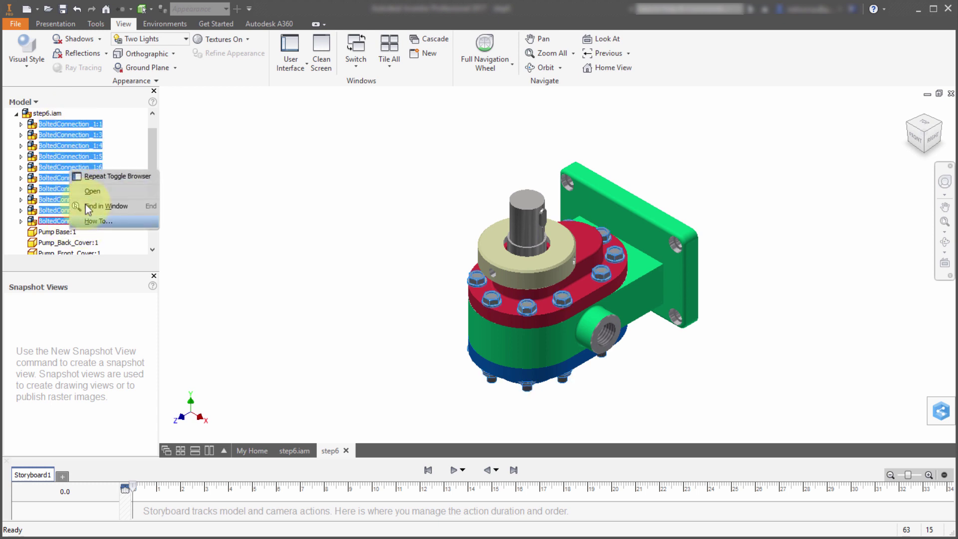
left_click(257, 152)
left_click(70, 124)
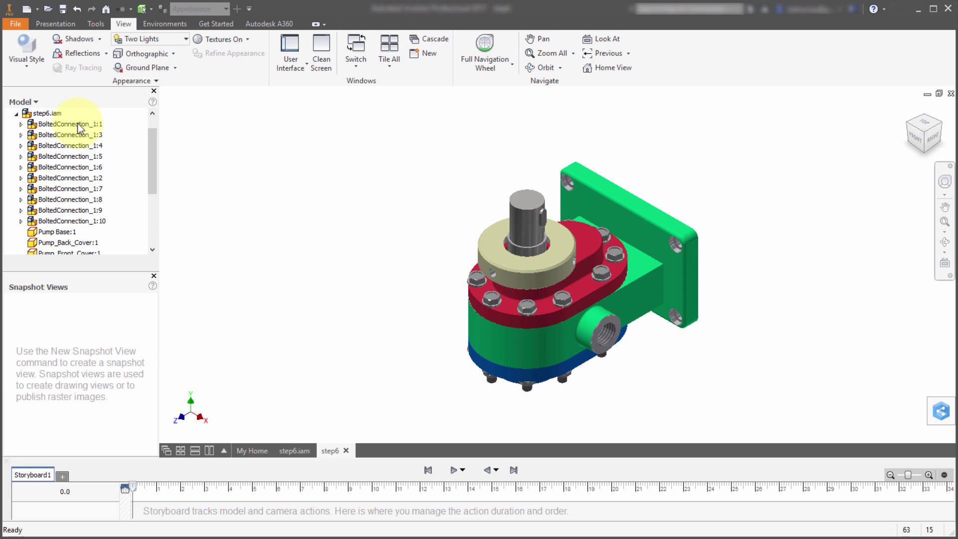
right_click(76, 124)
left_click(268, 172)
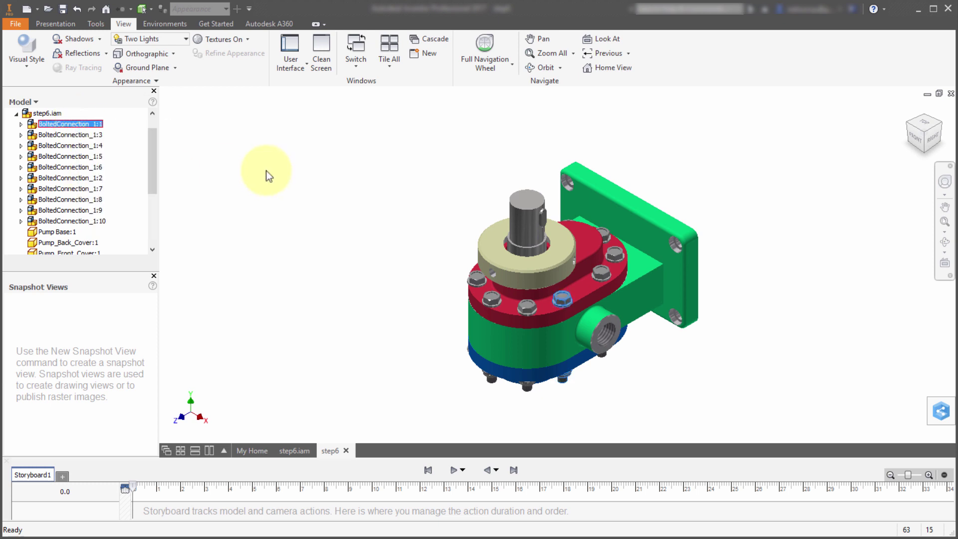
- Turn off Visibility for the ten selected bolted connections and collapse step6.iam
left_click(66, 221, "shift")
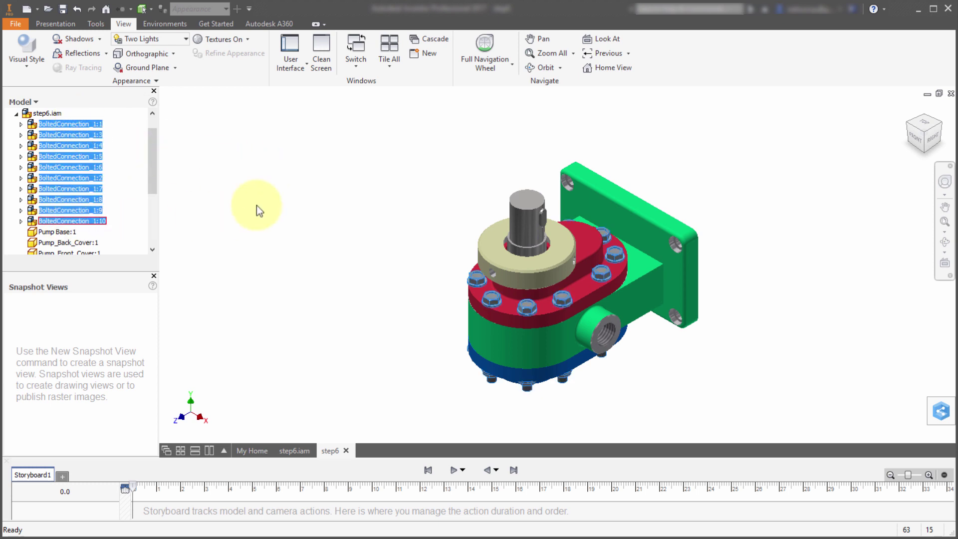
right_click(311, 169)
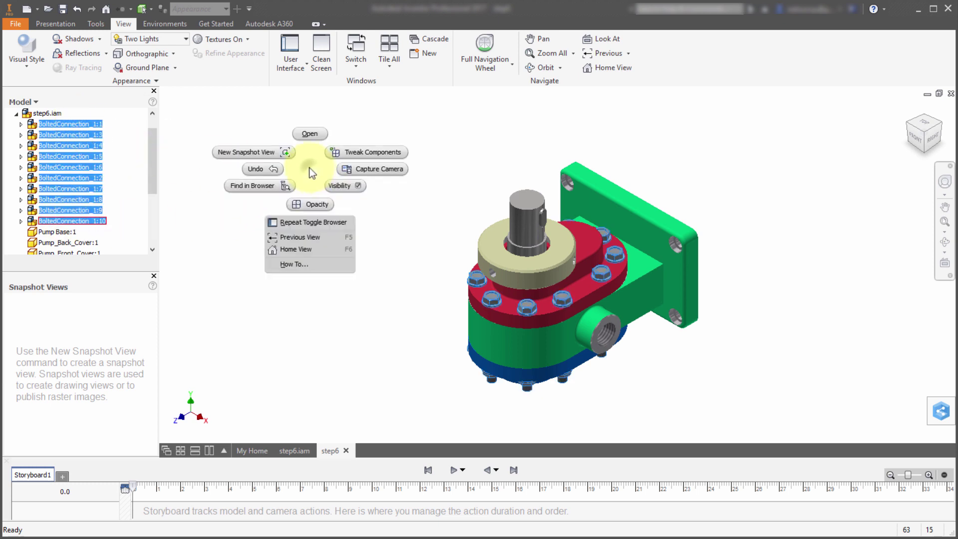
left_click(340, 186)
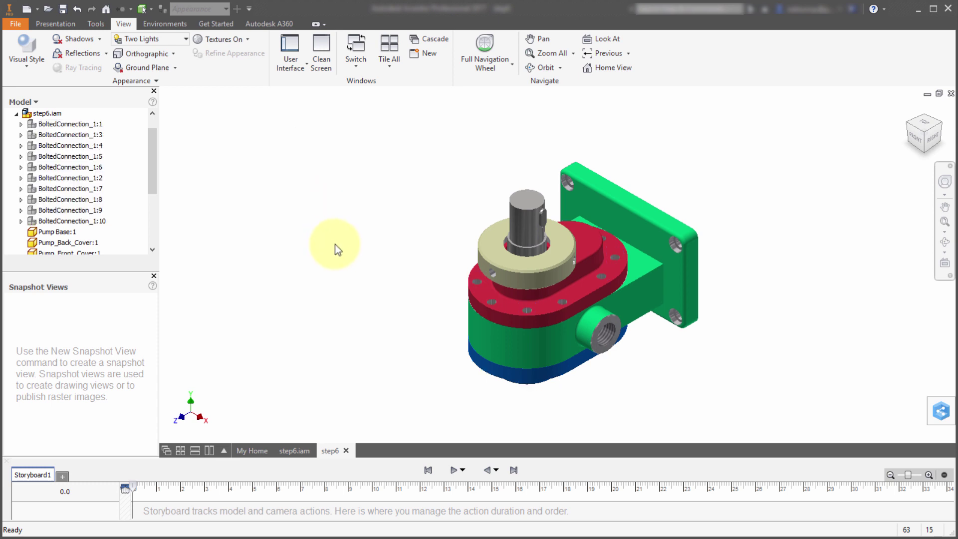
left_click(17, 114)
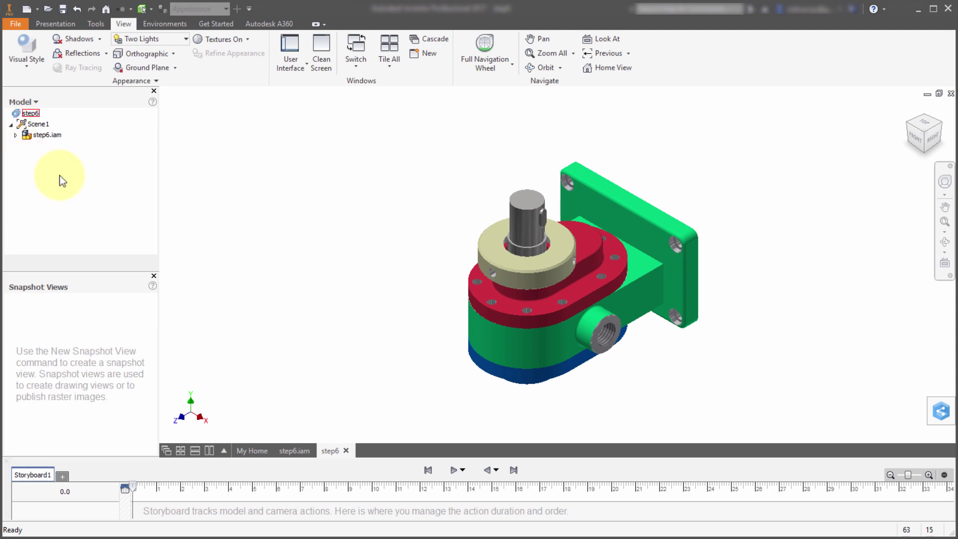
- Orbit the bolt-free pump assembly to a new viewing angle
left_click(76, 163)
key("F4")
left_click_drag(496, 375, 749, 315)
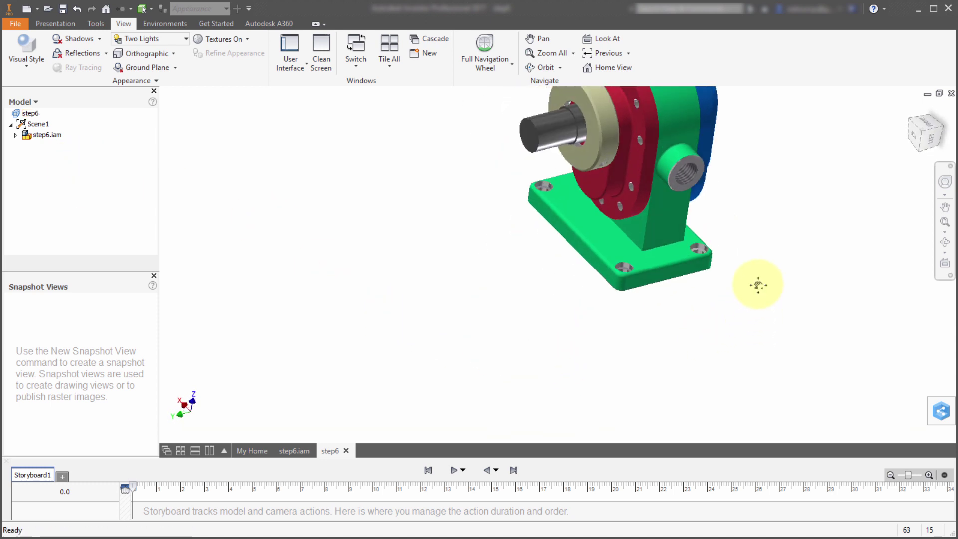
key("F6")
key("F4")
left_click_drag(700, 306, 715, 289)
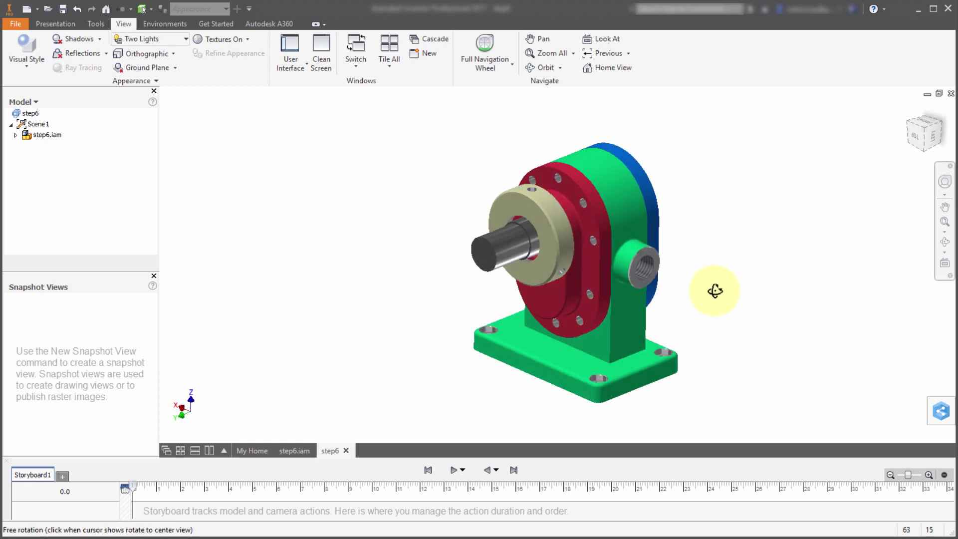
- Switch the view to Perspective projection and orbit the pump slightly
right_click(911, 137)
left_click(874, 165)
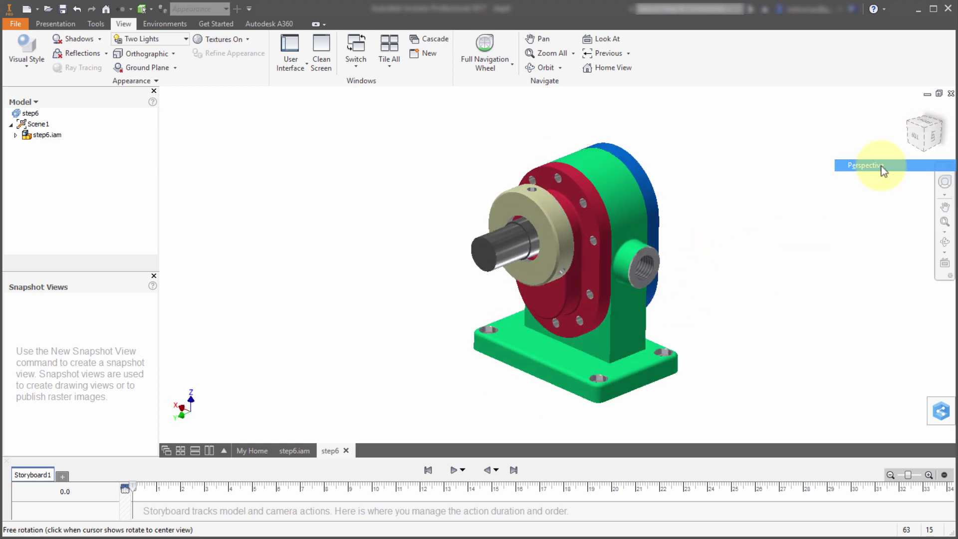
key("F4")
left_click_drag(702, 222, 709, 280)
scroll(708, 280, "up", 3)
scroll(709, 282, "down", 3)
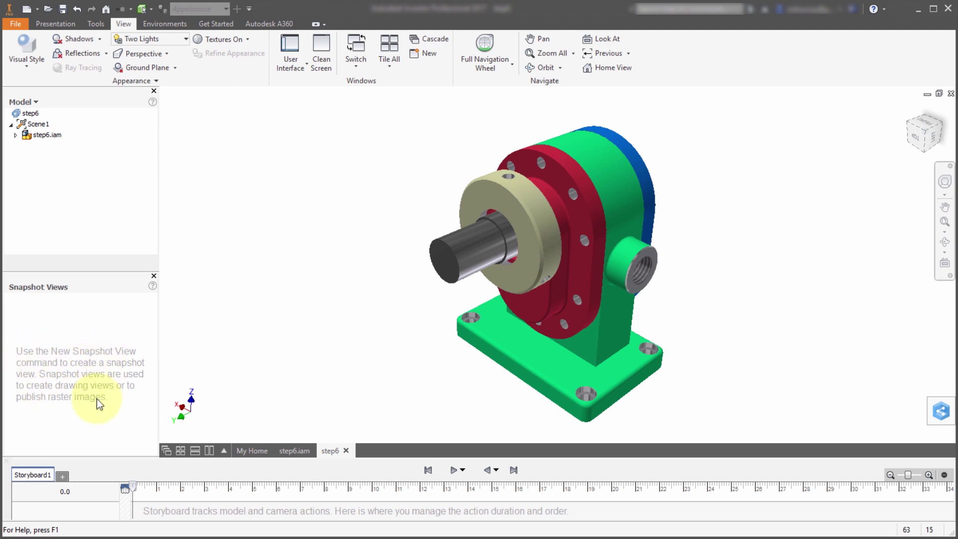
- Capture a new snapshot view and rename View1 to 'ISO ASSEMBLED'
left_click(59, 24)
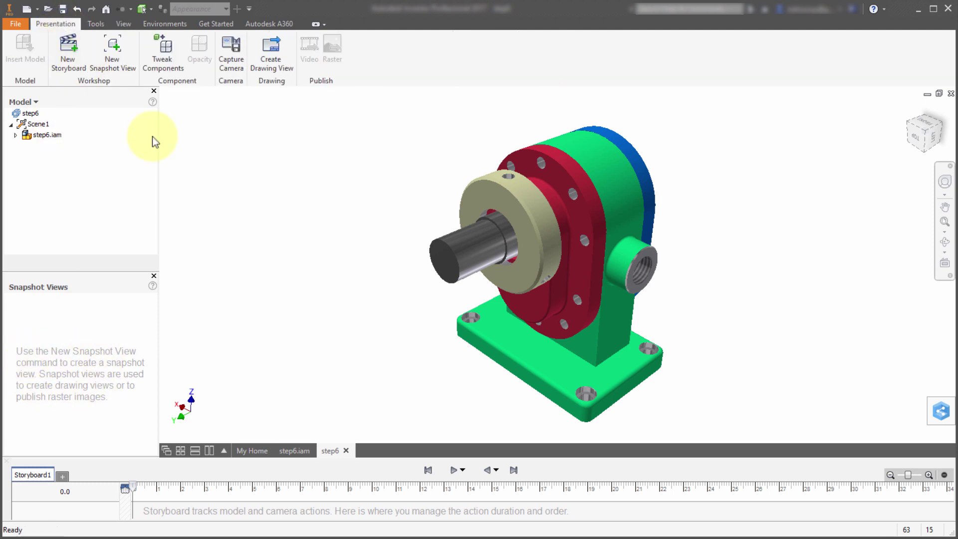
left_click(112, 50)
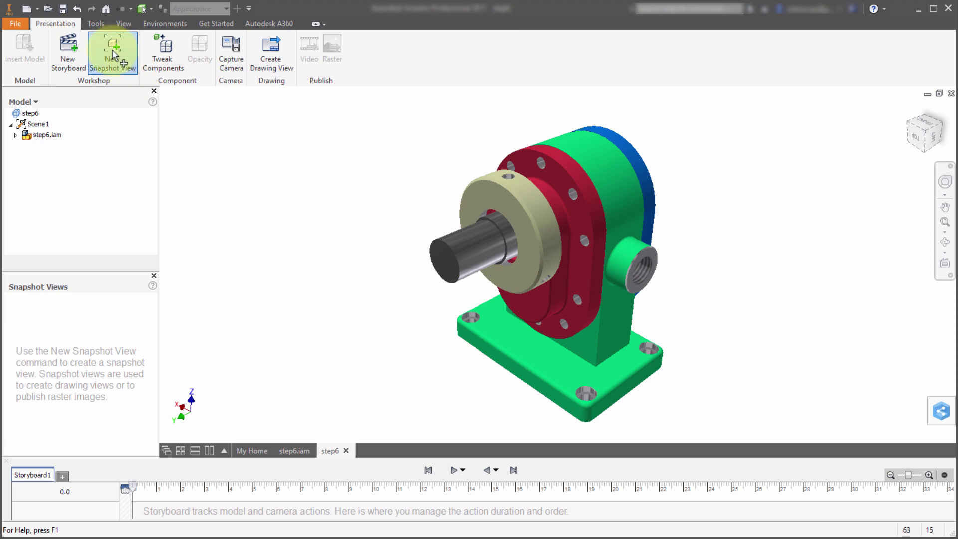
left_click(508, 310)
right_click(60, 317)
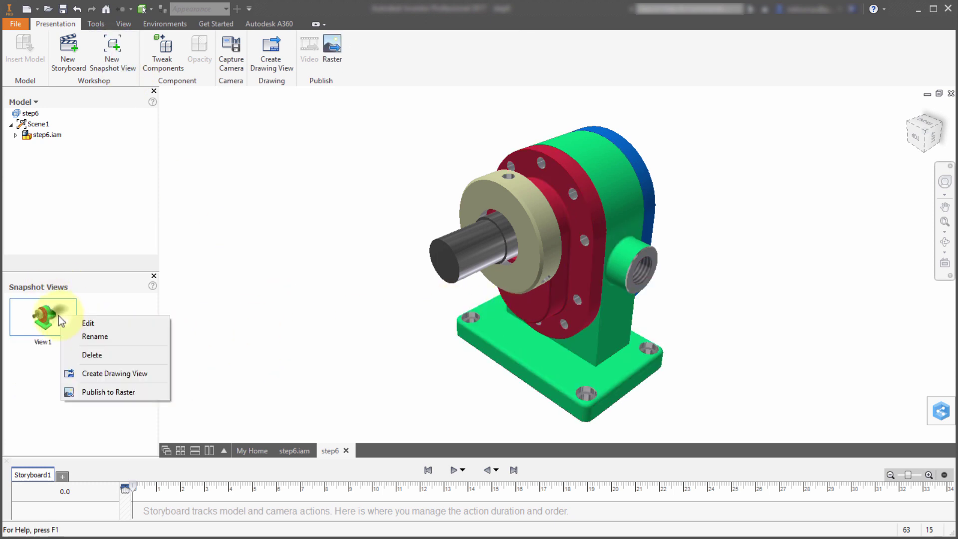
left_click(92, 337)
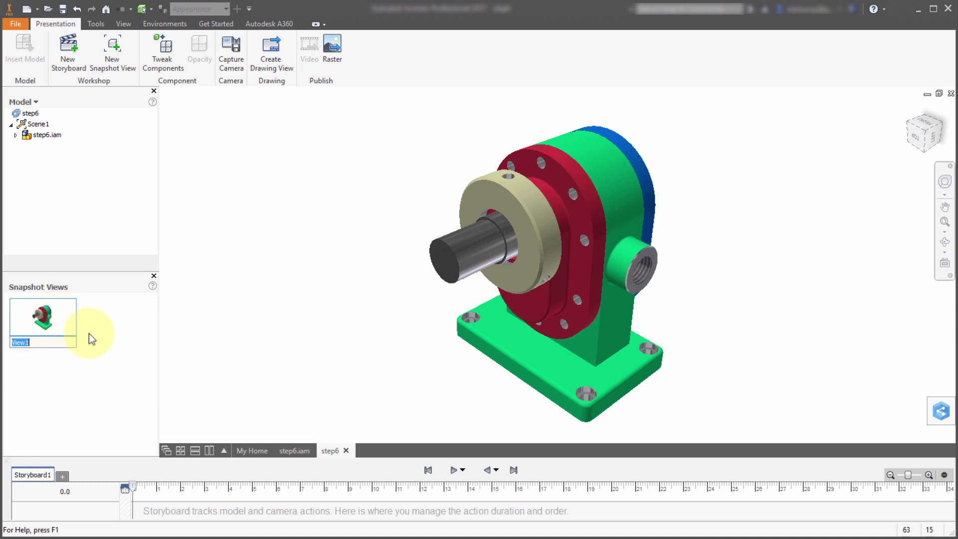
type("ISO ASSEMBLED")
key("Return")
right_click(28, 318)
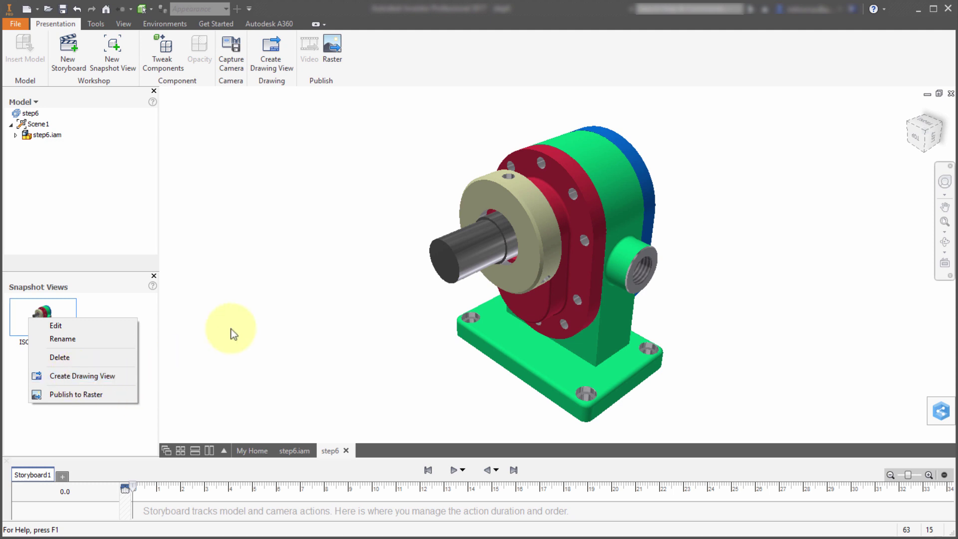
left_click(298, 273)
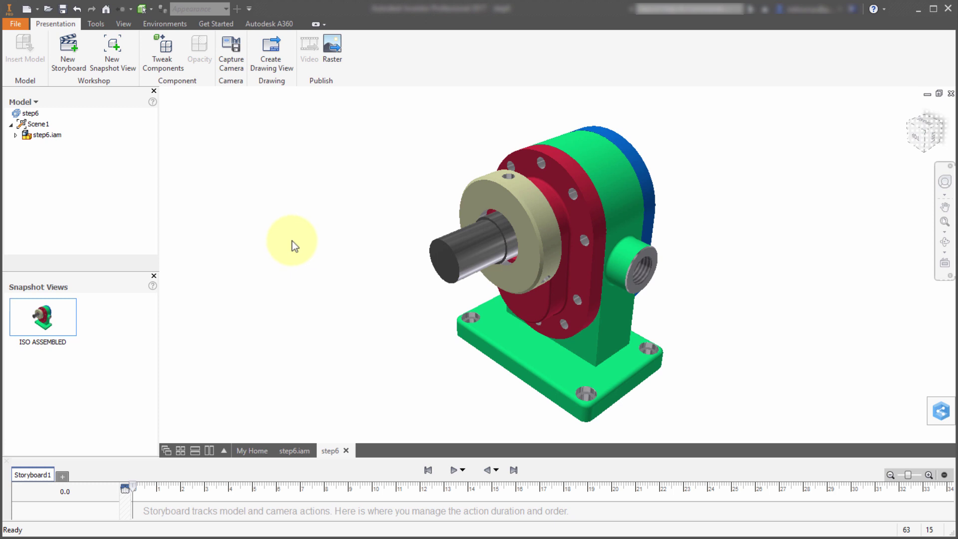
mouse_move(135, 491)
left_mouse_down()
mouse_move(321, 492)
mouse_move(128, 493)
left_mouse_up()
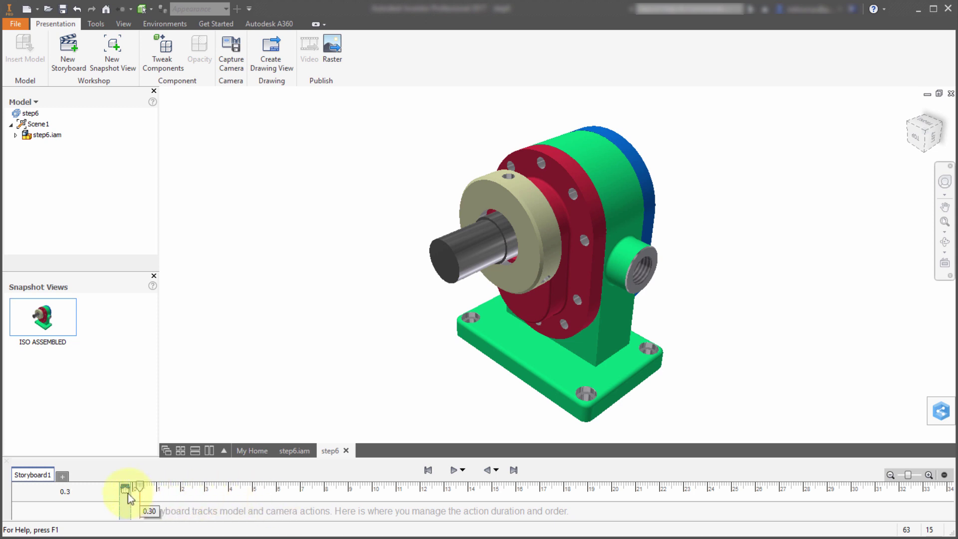
- At storyboard time 10.1, tweak the beige ring and then the drive shaft out along the shaft axis
left_click_drag(199, 498, 376, 508)
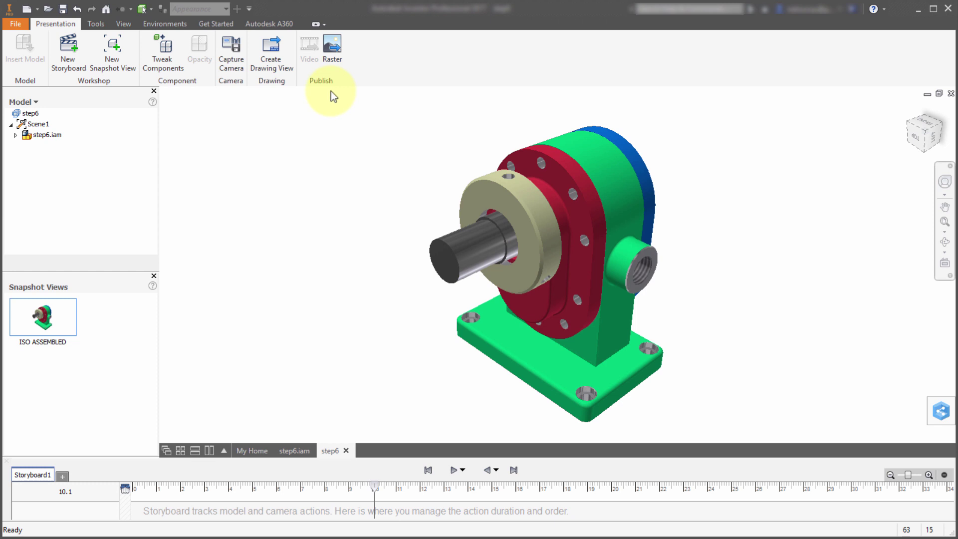
left_click(164, 51)
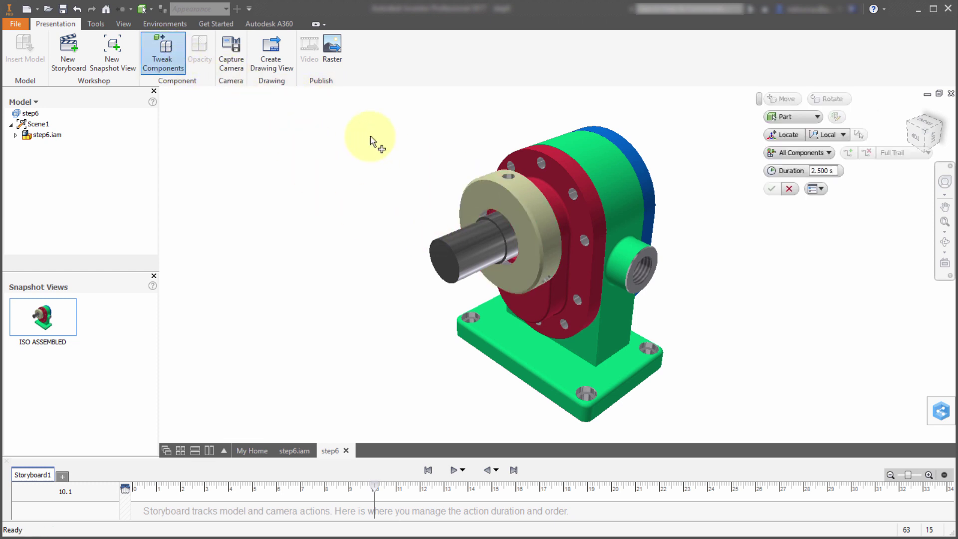
left_click(474, 190)
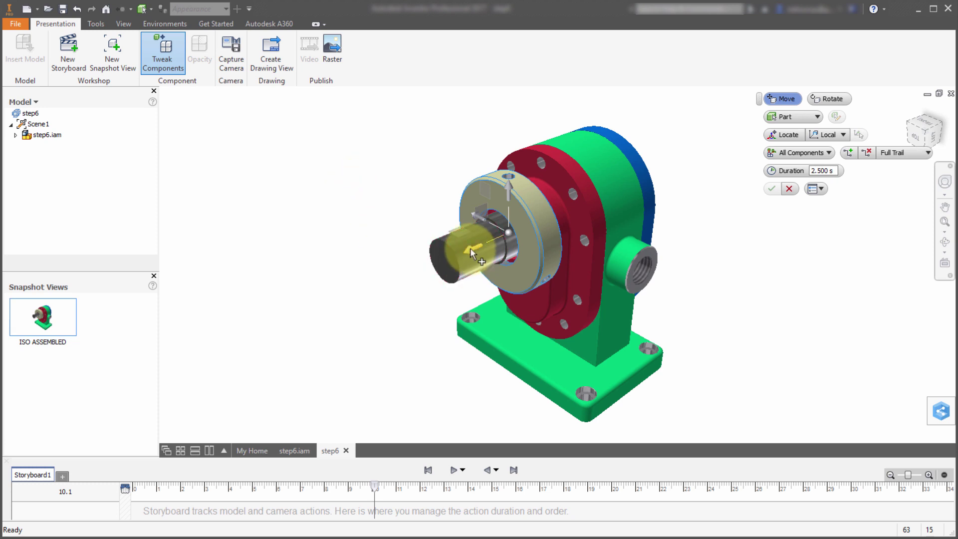
left_click_drag(470, 247, 317, 289)
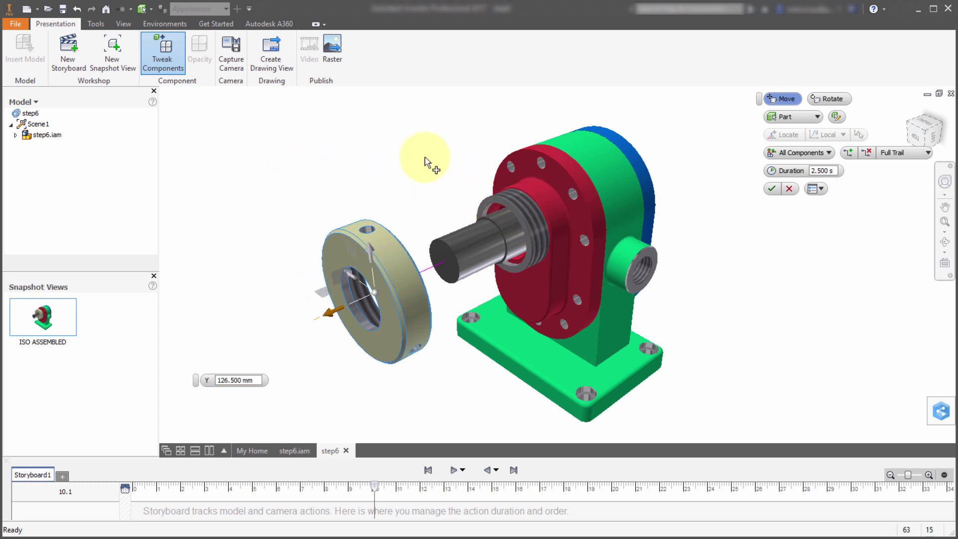
left_click(458, 241)
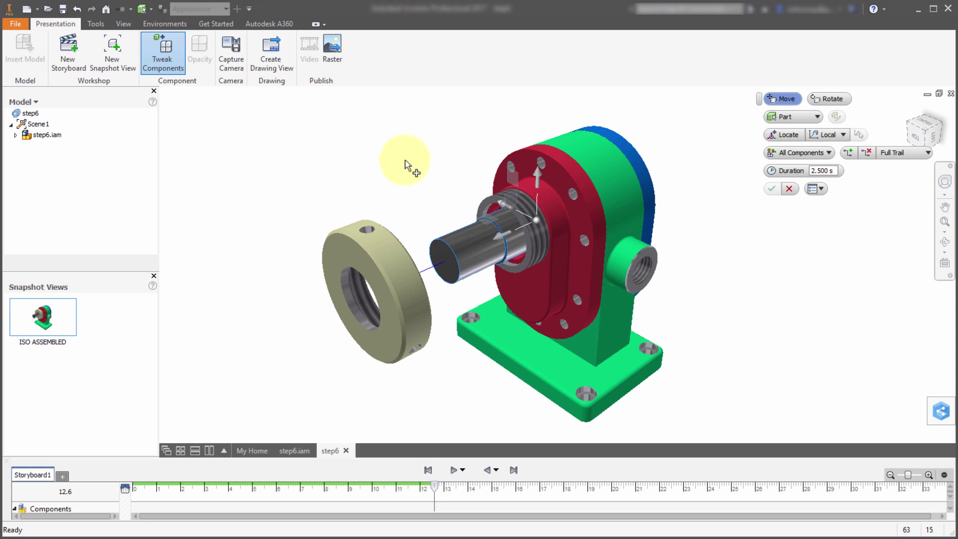
left_click_drag(484, 238, 321, 274)
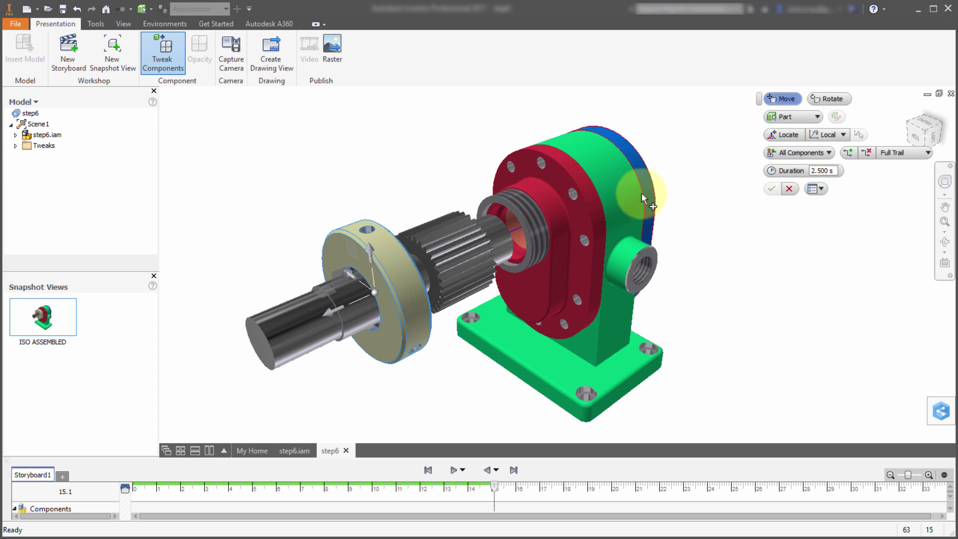
right_click(736, 193)
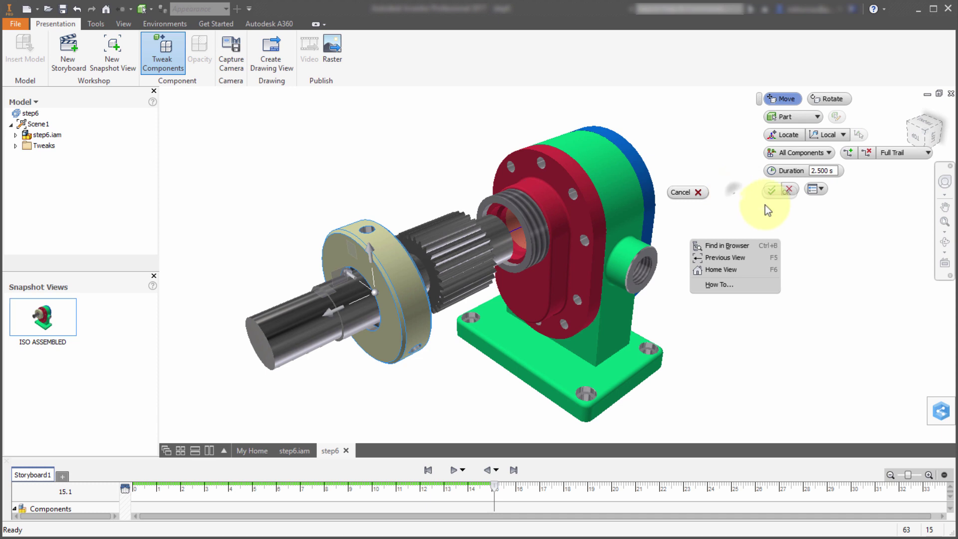
left_click(682, 192)
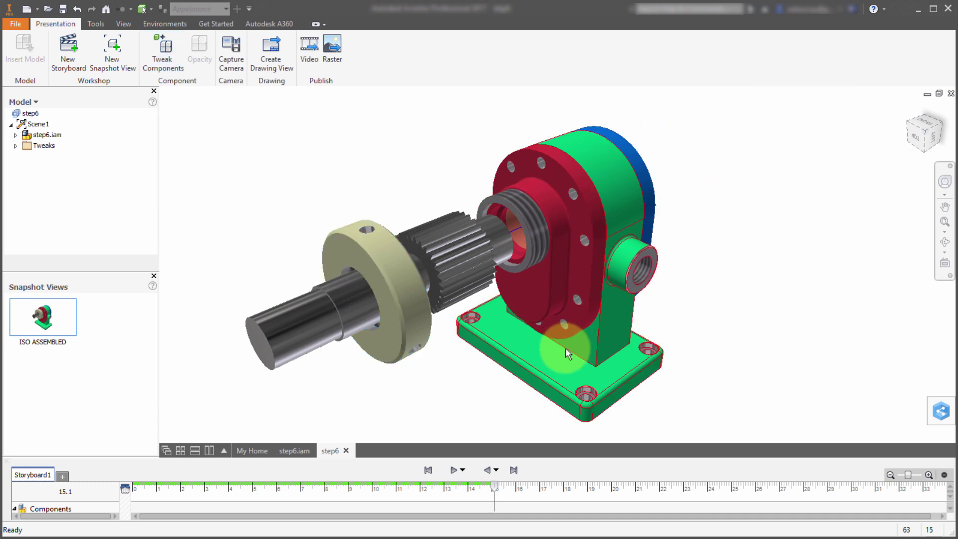
- Scrub the storyboard to about 9.6 s and play the ring and shaft animation
left_click_drag(496, 491, 304, 481)
left_click_drag(244, 481, 152, 473)
left_click(455, 470)
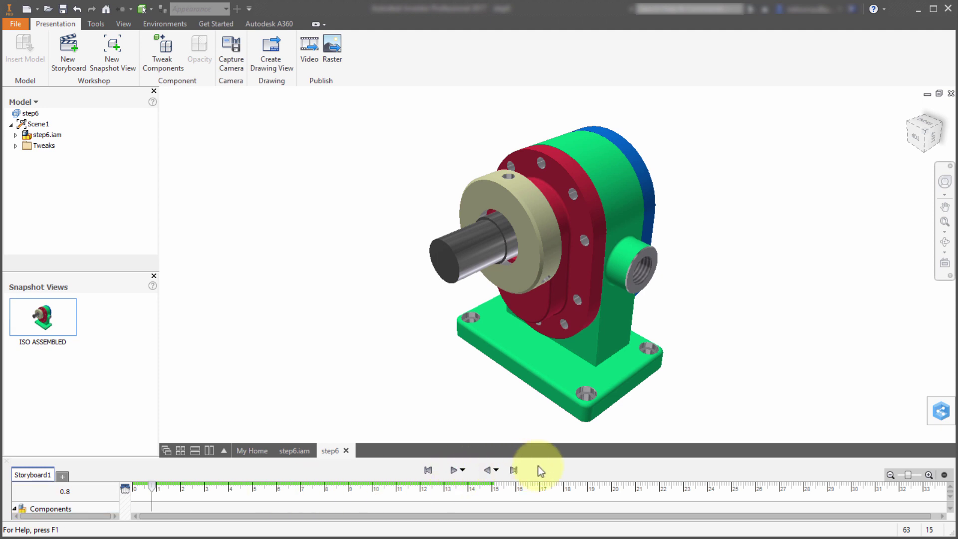
- Enlarge the storyboard panel and shift the Lock_Ring:1 action to start near 0
left_click_drag(562, 457, 557, 403)
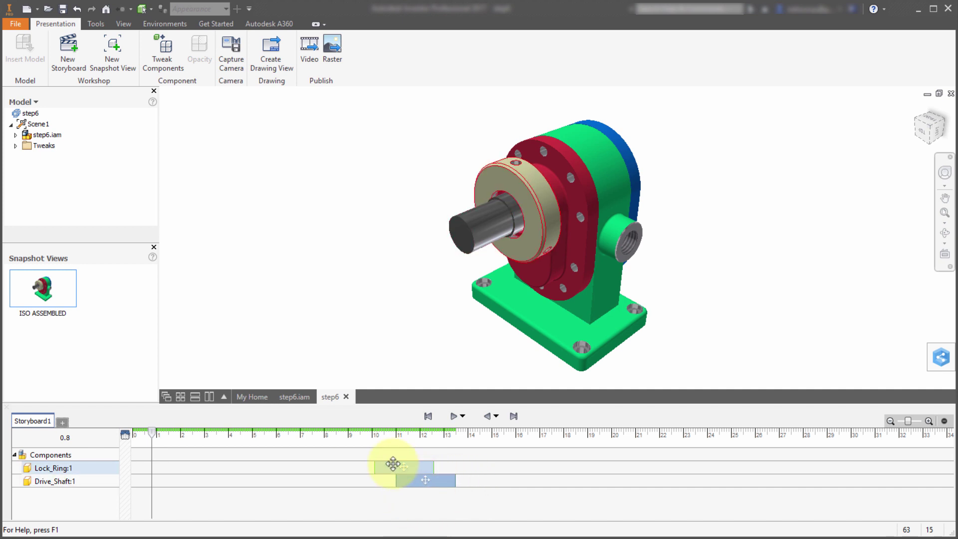
left_click_drag(424, 482, 397, 479)
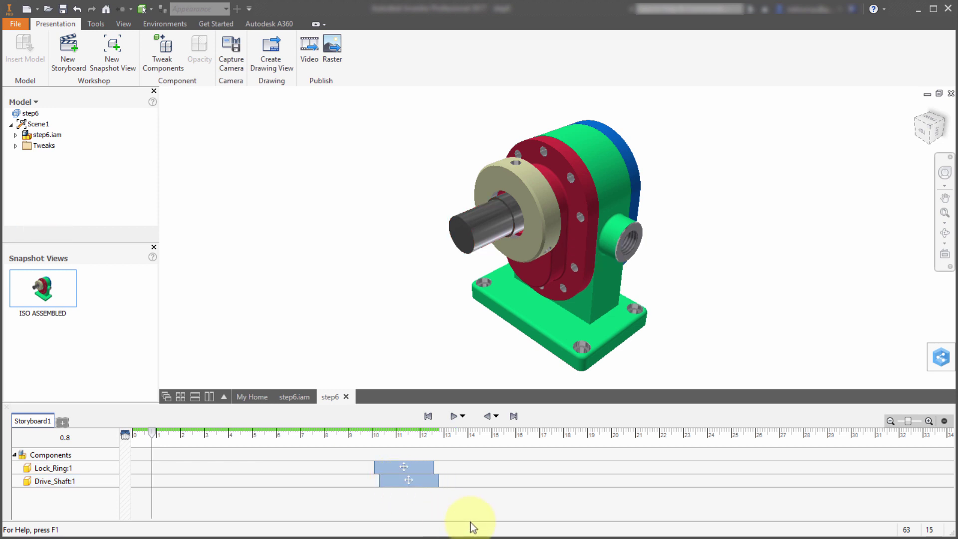
left_click_drag(154, 434, 338, 449)
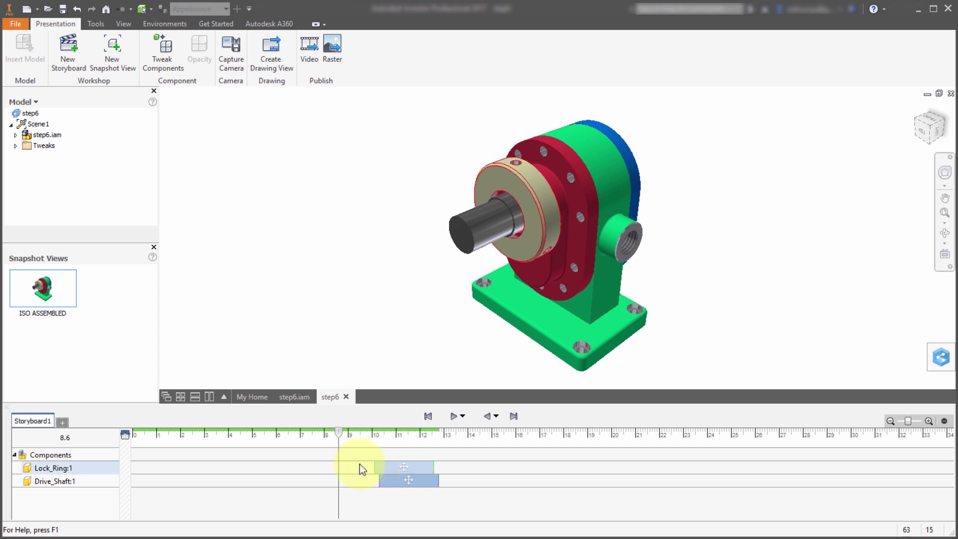
left_click_drag(312, 463, 204, 459)
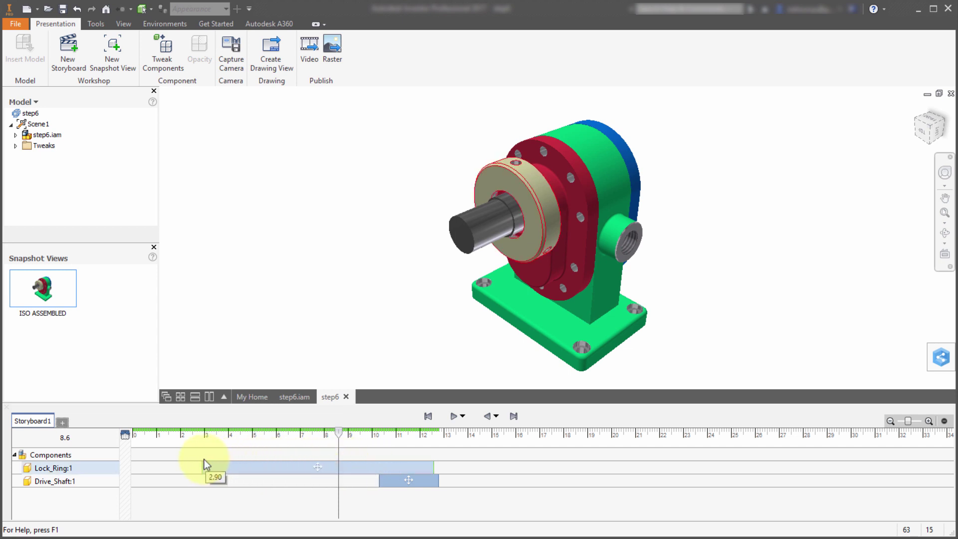
left_click_drag(336, 432, 291, 436)
left_click(315, 465)
left_click_drag(336, 465, 284, 465)
- Run Drive_Shaft:1 from 1.50 to 4.70 and end Lock_Ring:1 near 2.7
left_click_drag(408, 480, 264, 478)
left_click(363, 470)
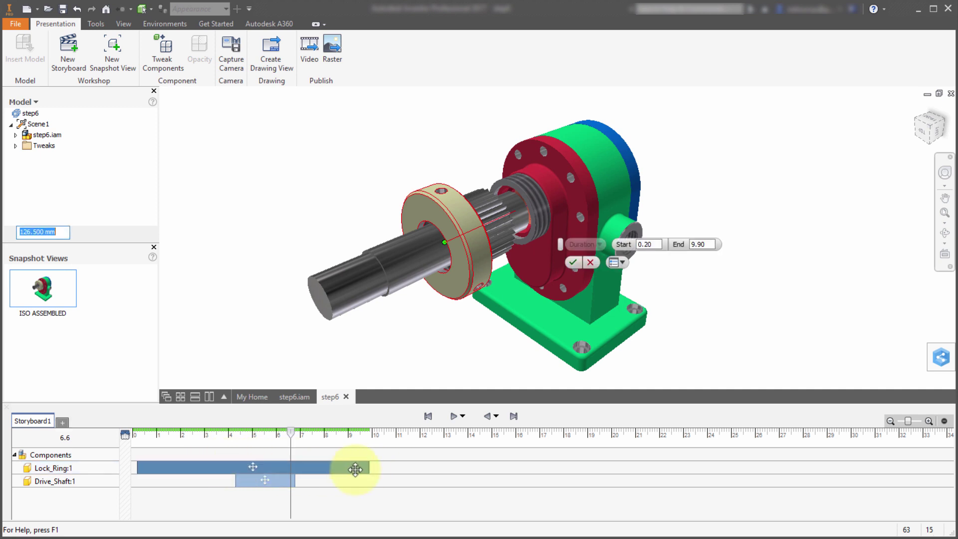
left_click_drag(368, 466, 199, 467)
mouse_move(253, 480)
left_mouse_down()
mouse_move(163, 474)
mouse_move(244, 482)
left_mouse_up()
left_click_drag(291, 434, 238, 442)
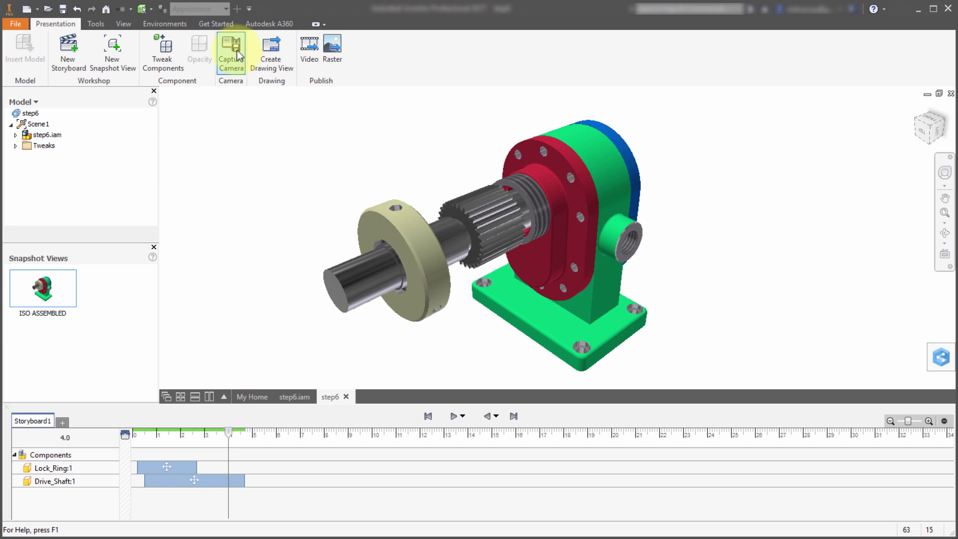
- Fade the red Pump_Front_Cover to about 20% opacity as a timeline action
left_click(529, 158)
scroll(364, 149, "down", 1)
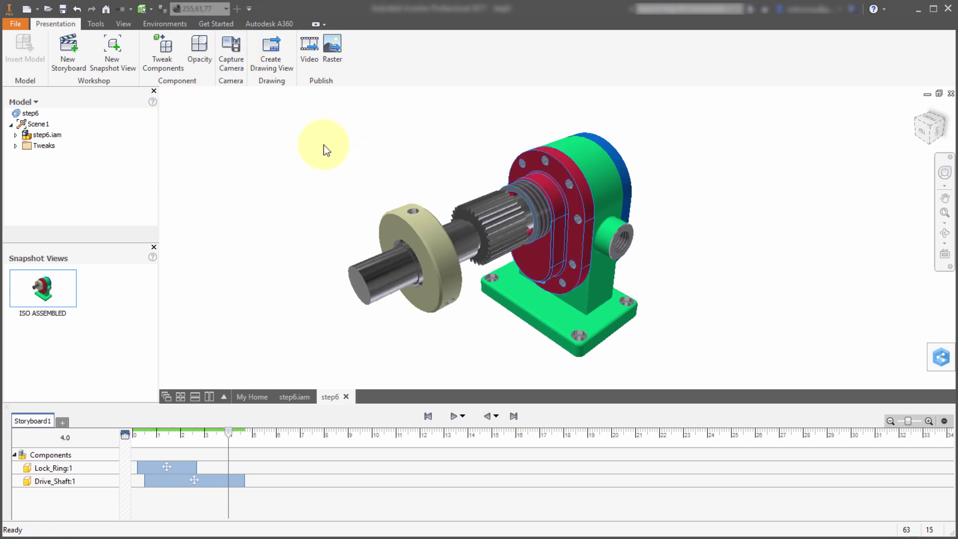
left_click(204, 52)
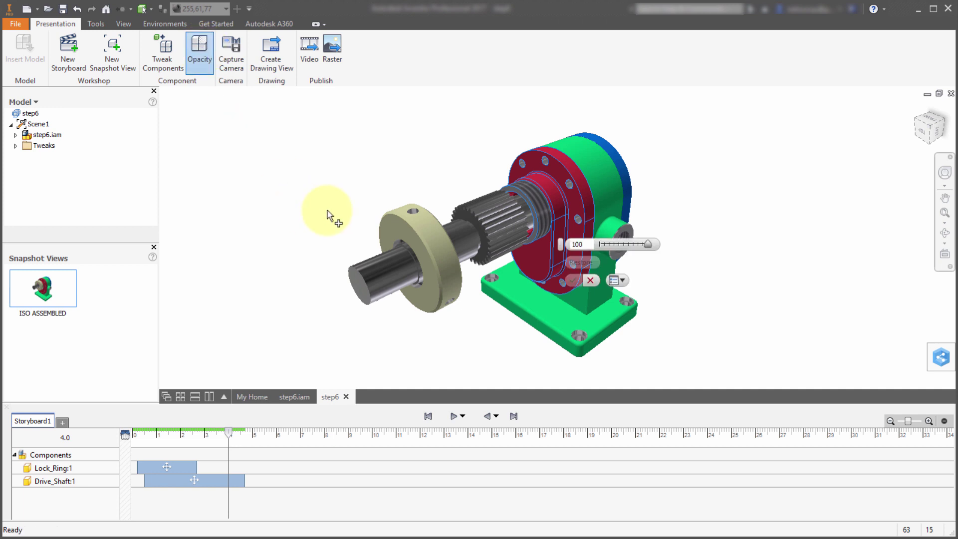
left_click_drag(648, 244, 609, 241)
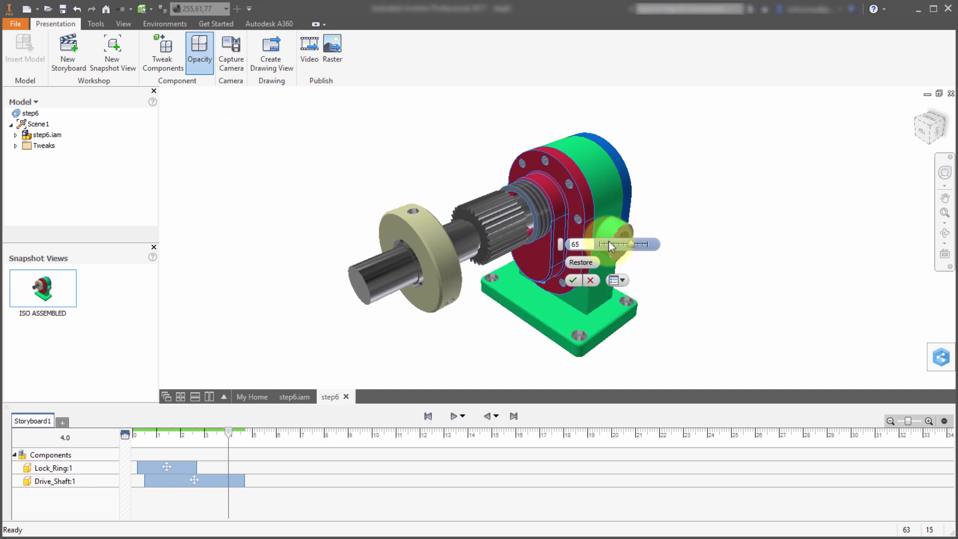
left_click(574, 281)
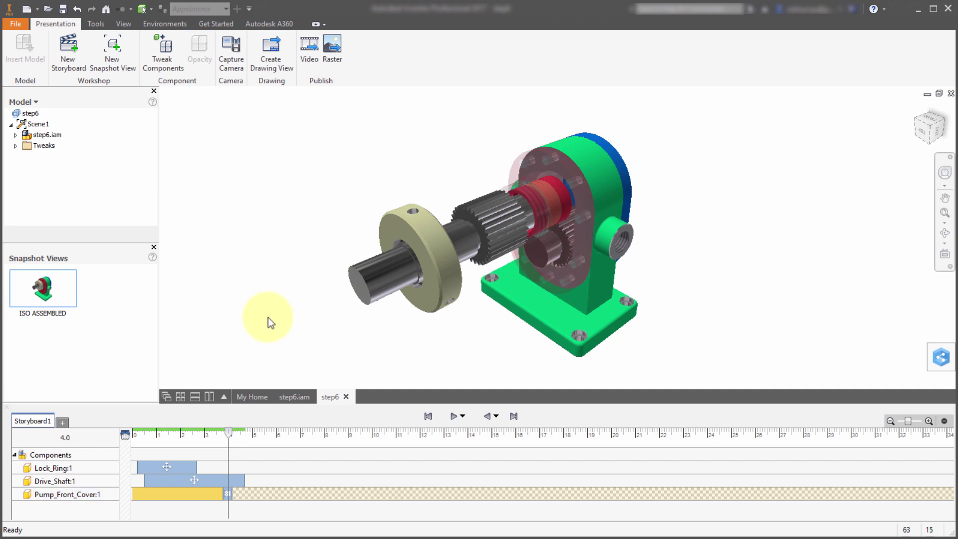
- Check the front-cover fade timing and rewind the animation to the start
left_click_drag(226, 433, 264, 443)
left_click(225, 495)
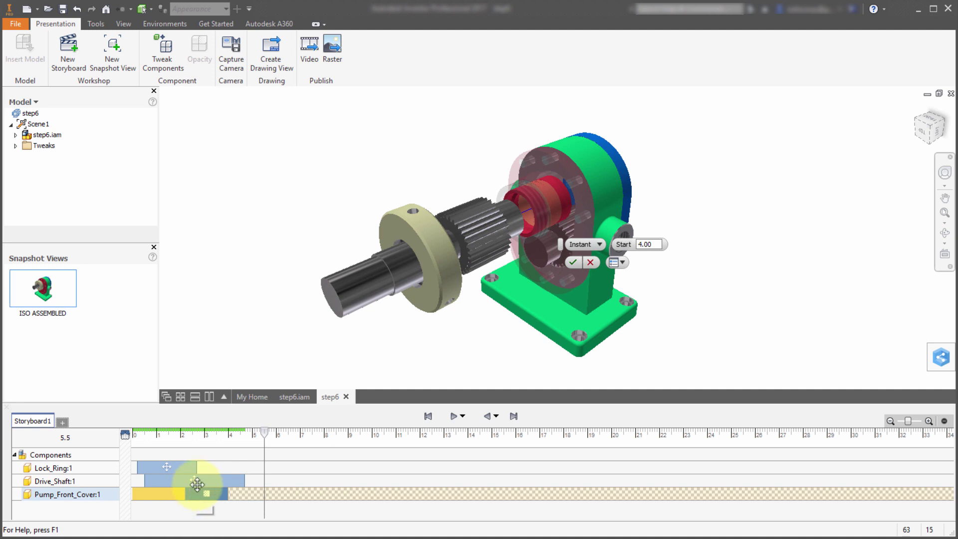
left_click(236, 280)
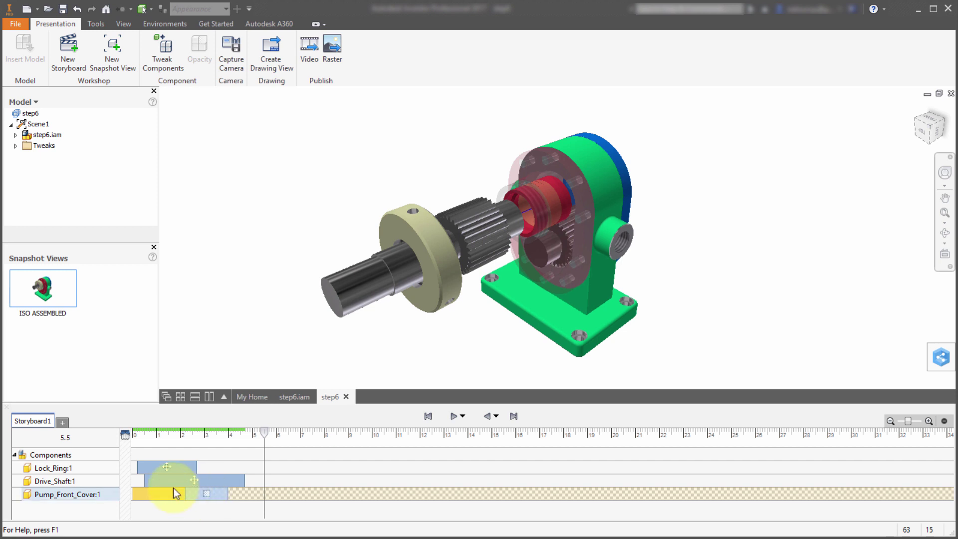
mouse_move(249, 432)
left_mouse_down()
mouse_move(130, 427)
mouse_move(266, 439)
mouse_move(208, 438)
mouse_move(253, 440)
left_mouse_up()
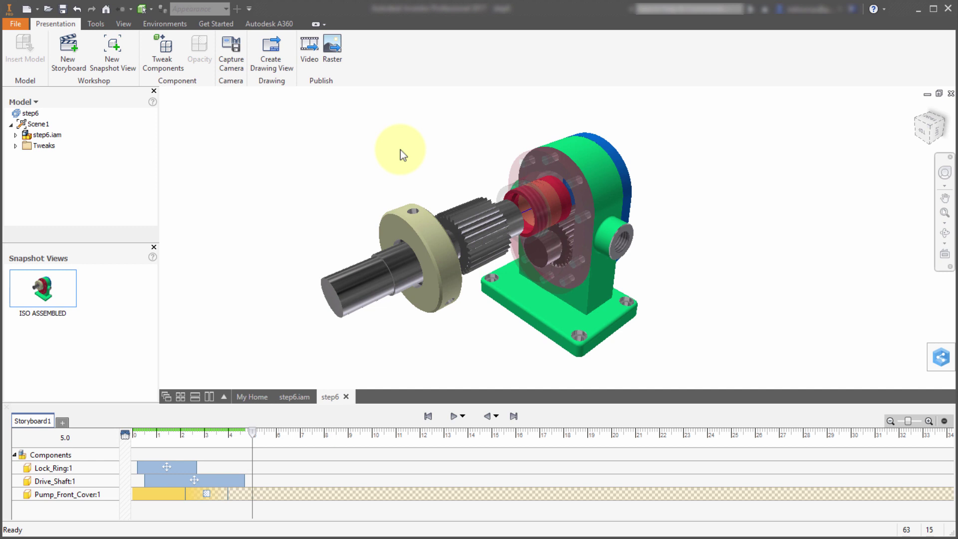
left_click_drag(253, 432, 133, 430)
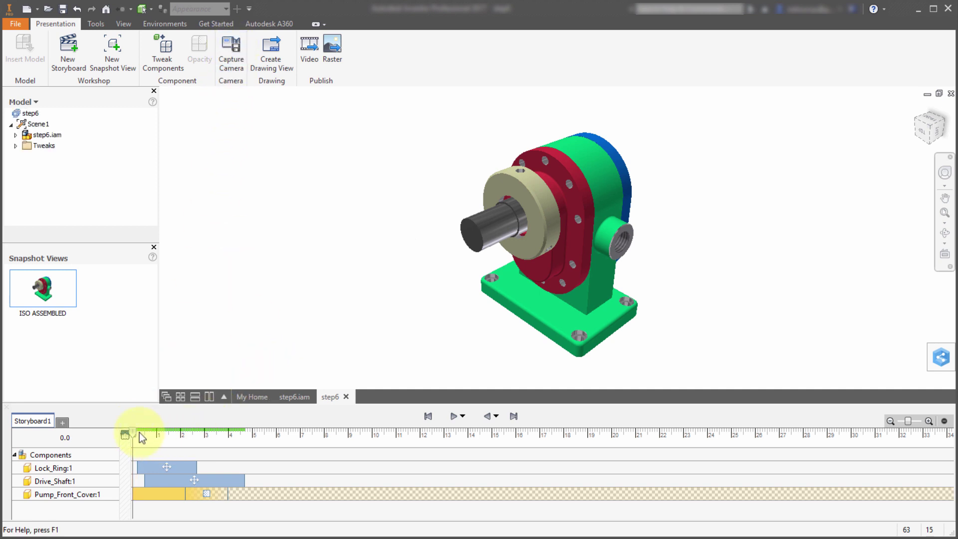
- At 4.6 s, orbit the pump side-on and capture a camera keyframe, then scrub to review
left_click_drag(136, 432, 250, 436)
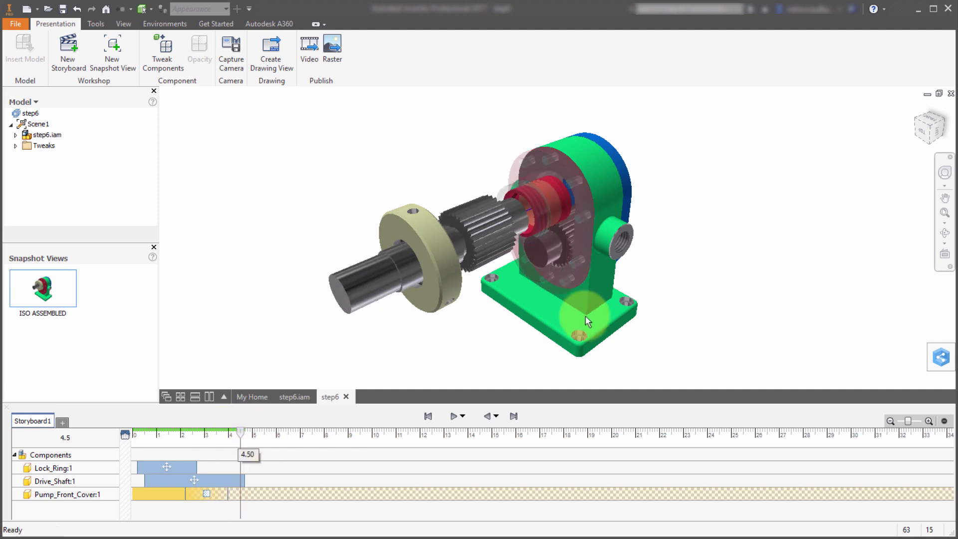
middle_click_drag(500, 355, 469, 343, "shift")
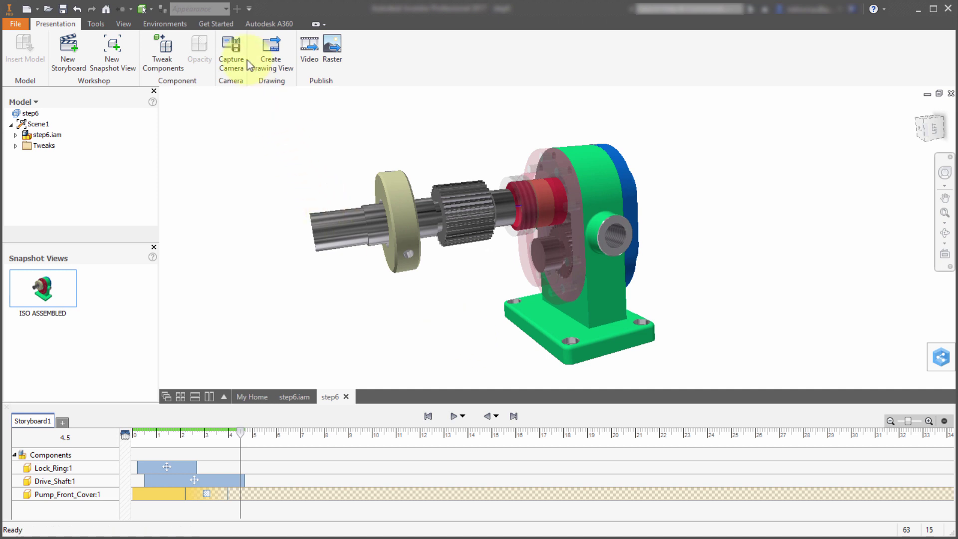
left_click(231, 47)
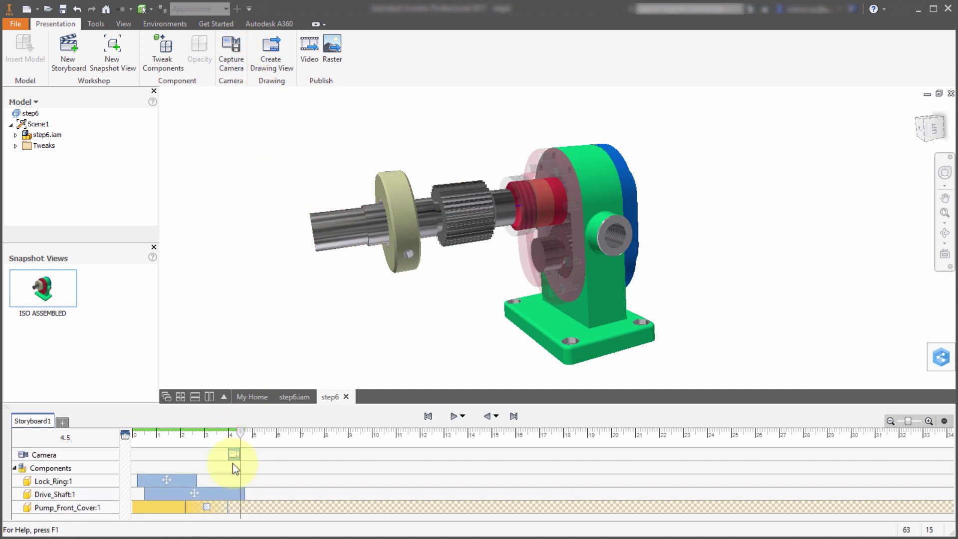
left_click_drag(240, 433, 267, 437)
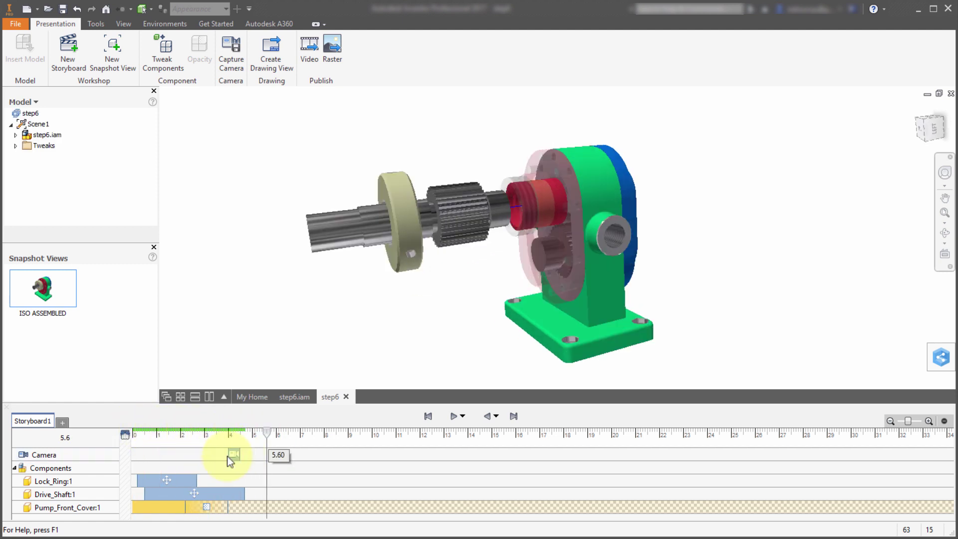
left_click(237, 455)
left_click(239, 455)
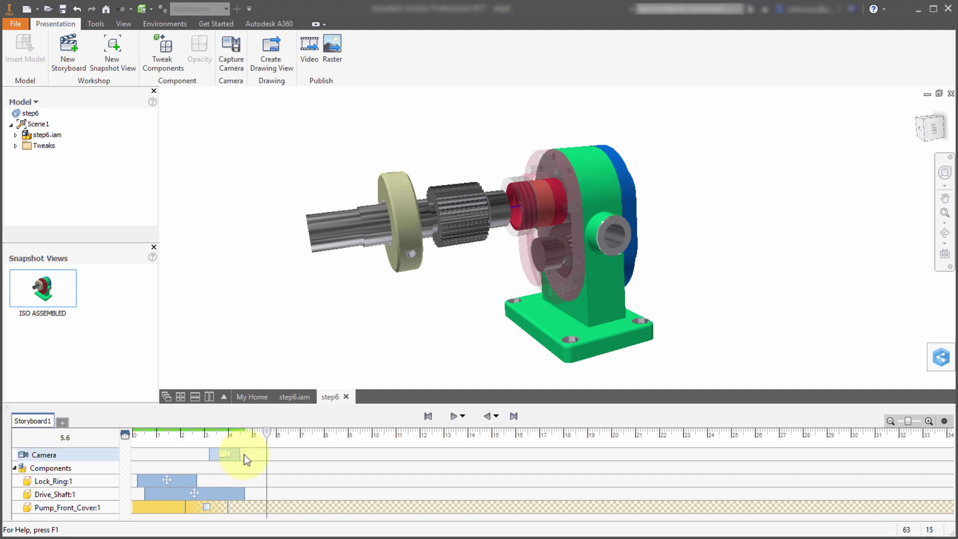
left_click_drag(267, 433, 286, 448)
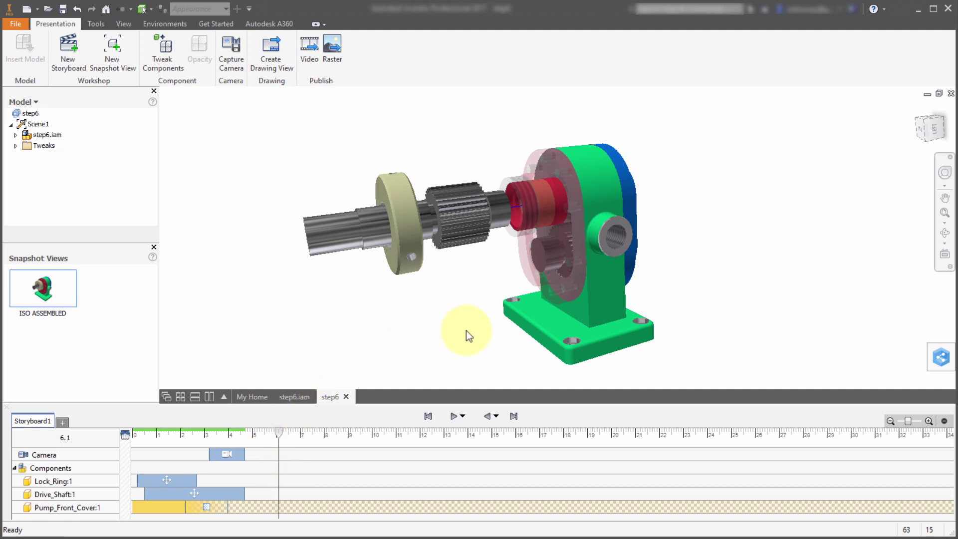
- Orbit to the blue cover side, capture it as a second camera action ending at 7.2 s, and review it
left_click_drag(465, 334, 377, 343)
key("Escape")
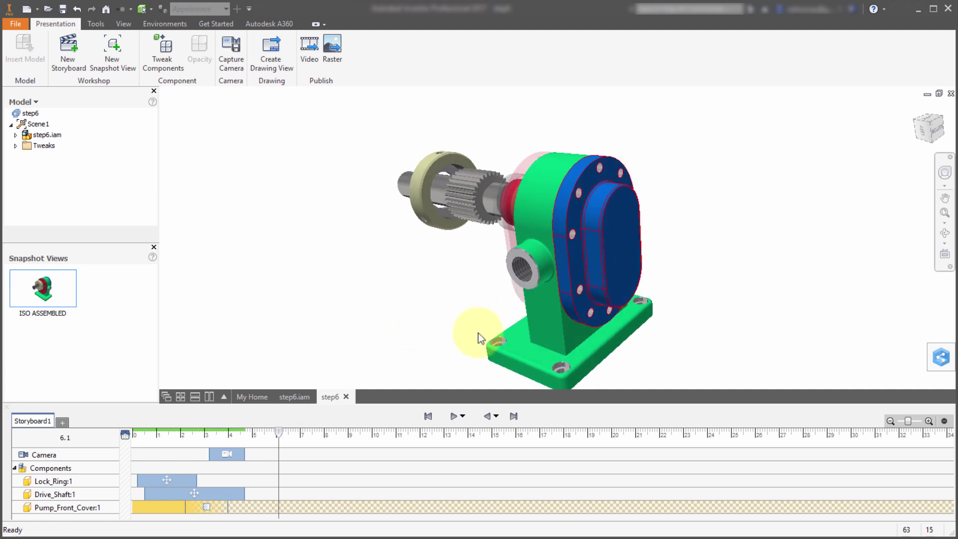
left_click_drag(281, 429, 304, 431)
left_click(233, 47)
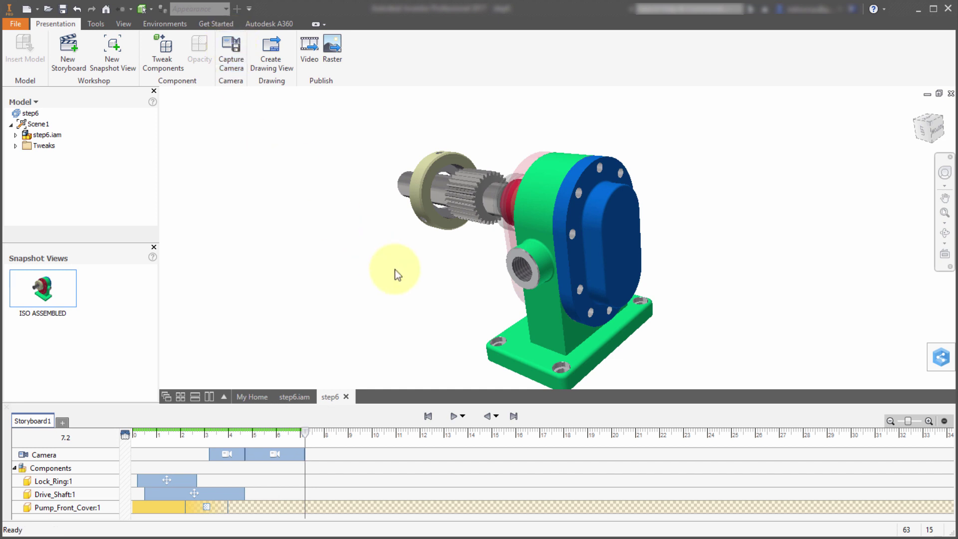
left_click_drag(307, 435, 276, 450)
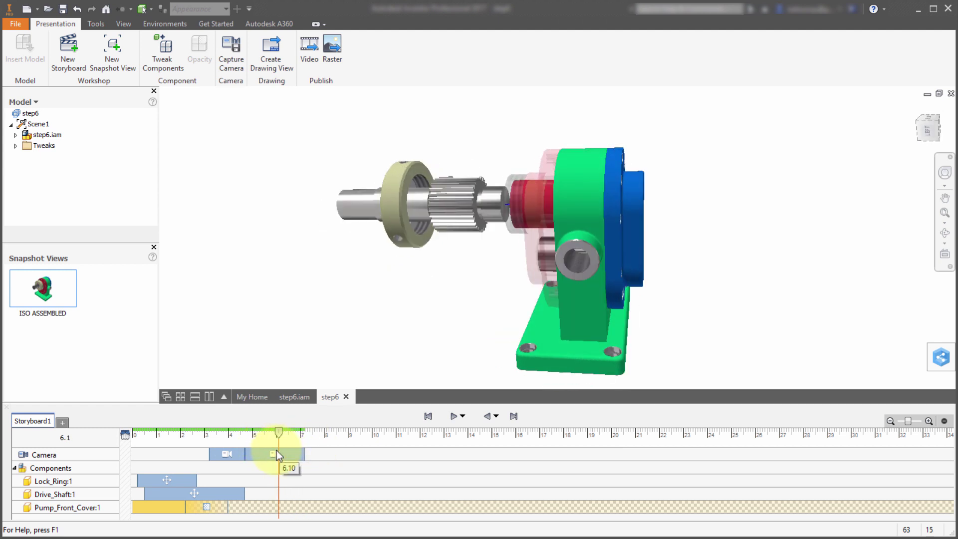
left_click_drag(280, 437, 375, 436)
- At 10.1 s, tweak the blue back cover -146 mm along Y
left_click(591, 201)
left_click(162, 50)
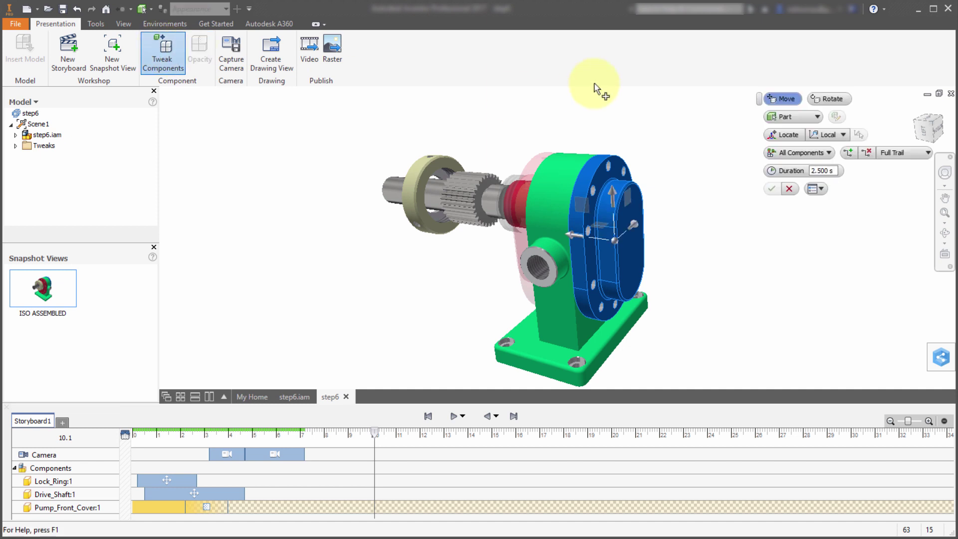
left_click(573, 239)
left_click_drag(573, 239, 705, 270)
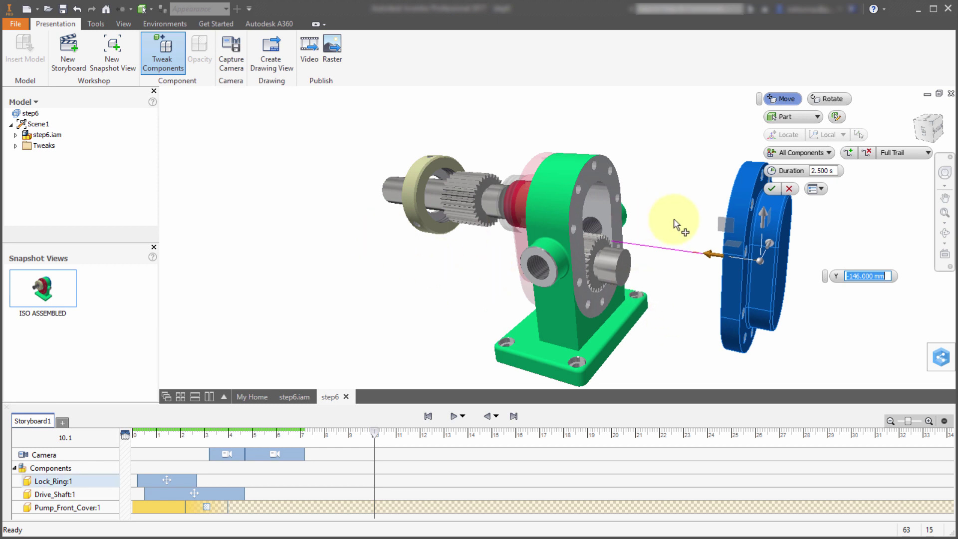
left_click(773, 189)
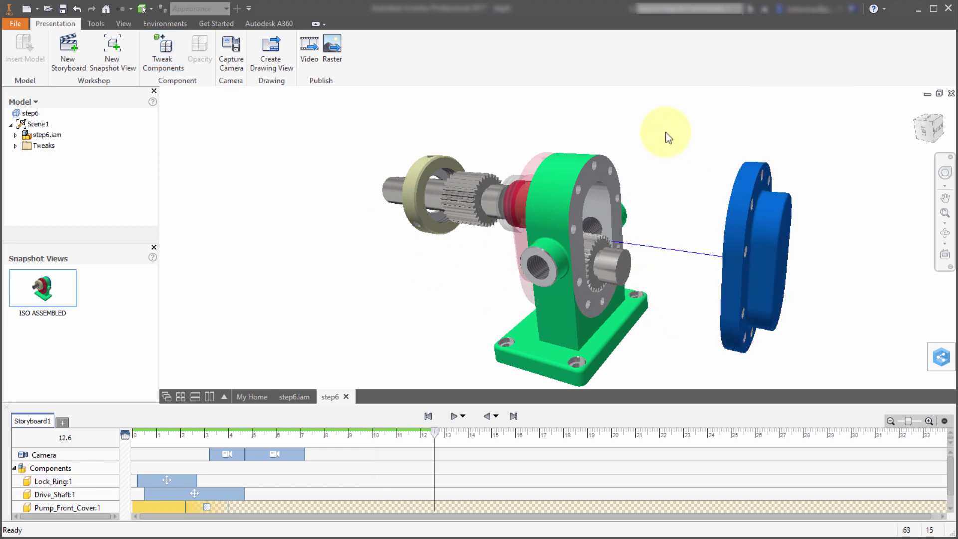
- Shift the back cover's move action to start earlier and rewind to about 3.1 s
scroll(376, 468, "down", 1)
left_click(399, 507)
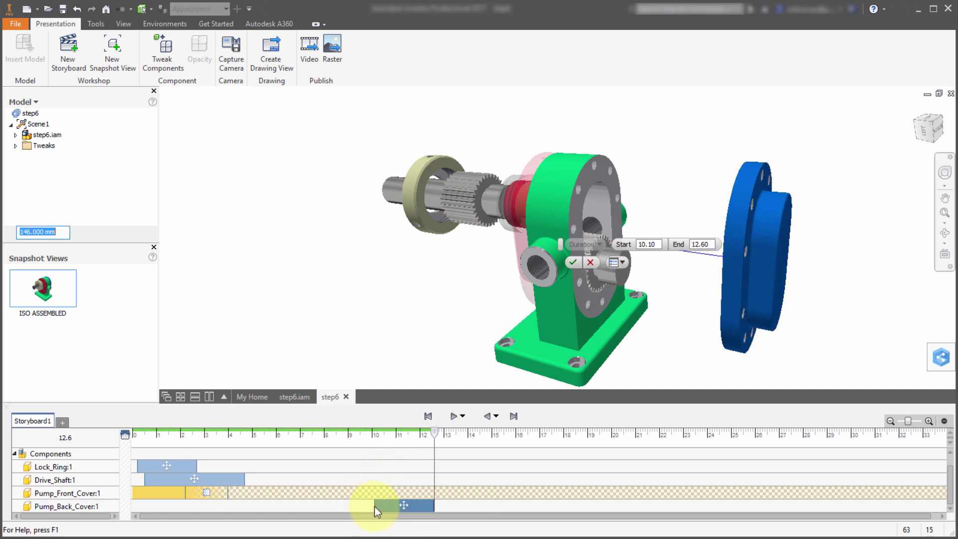
left_click_drag(375, 506, 329, 506)
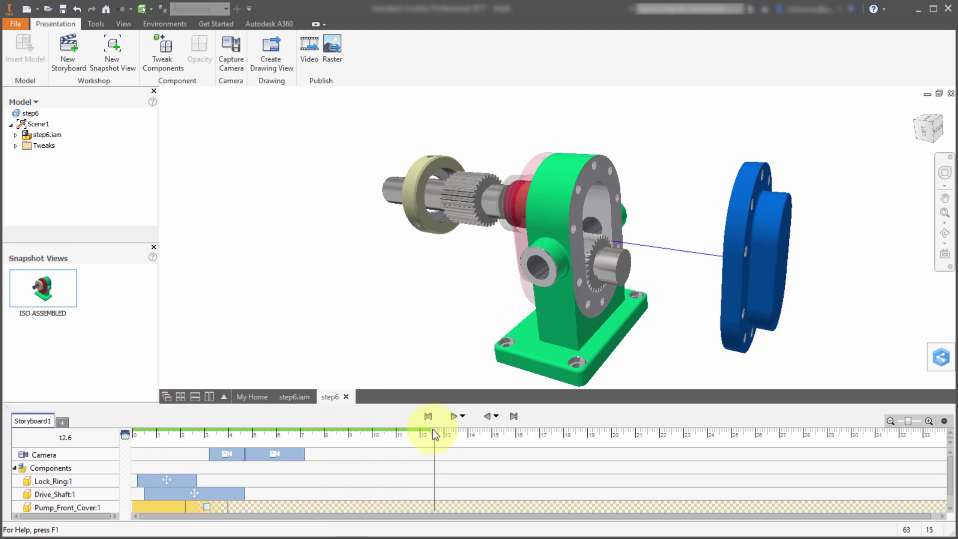
left_click_drag(424, 433, 406, 466)
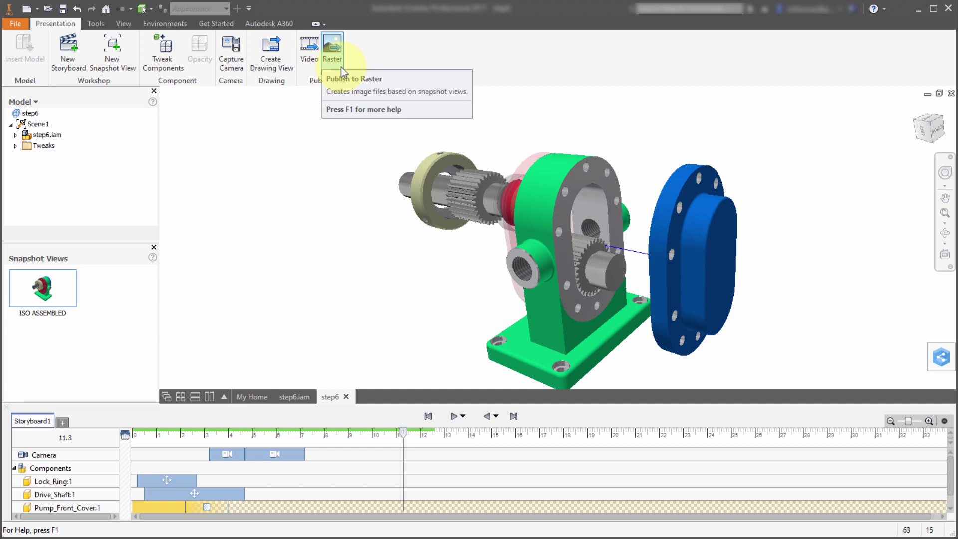
- Add a Clean-type Storyboard2, then switch back to Storyboard1's timeline
left_click(59, 424)
left_click(226, 128)
left_click(224, 147)
left_click(224, 153)
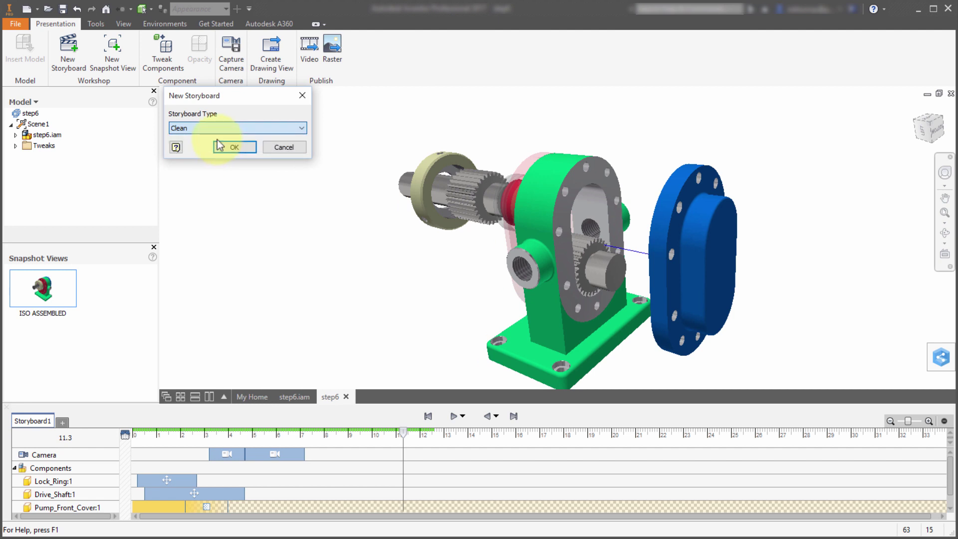
left_click(229, 147)
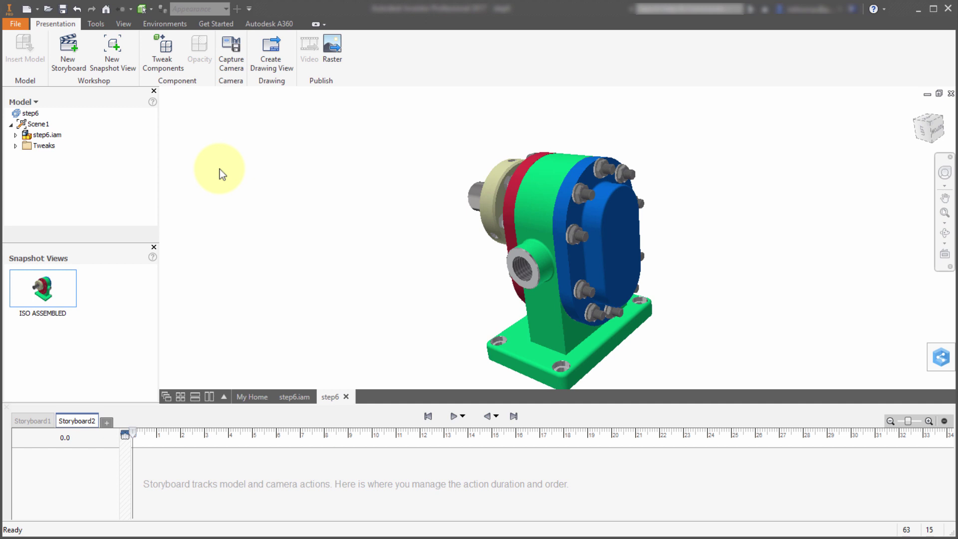
left_click(33, 421)
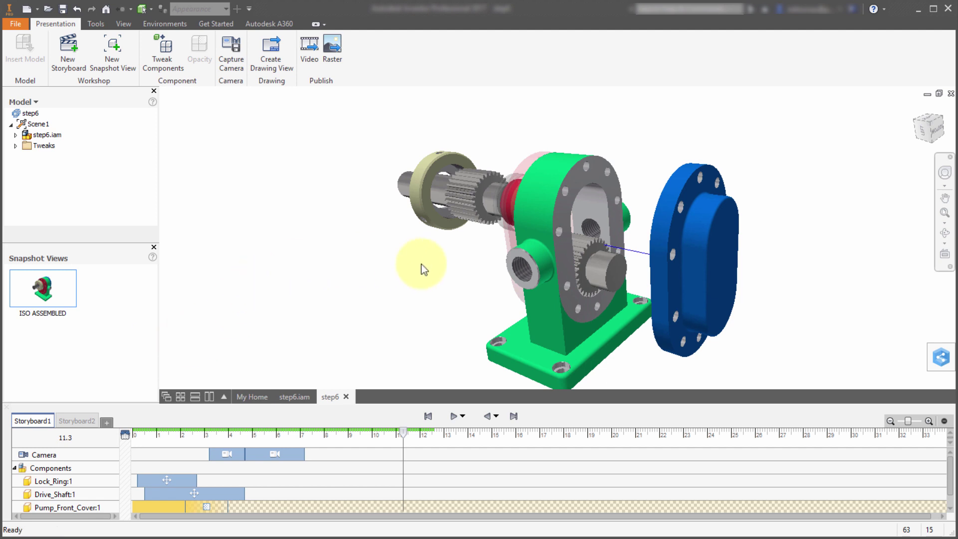
- Shift the model upward and capture snapshot View2 of the exploded pump at 11.3 s
middle_click_drag(397, 307, 426, 297)
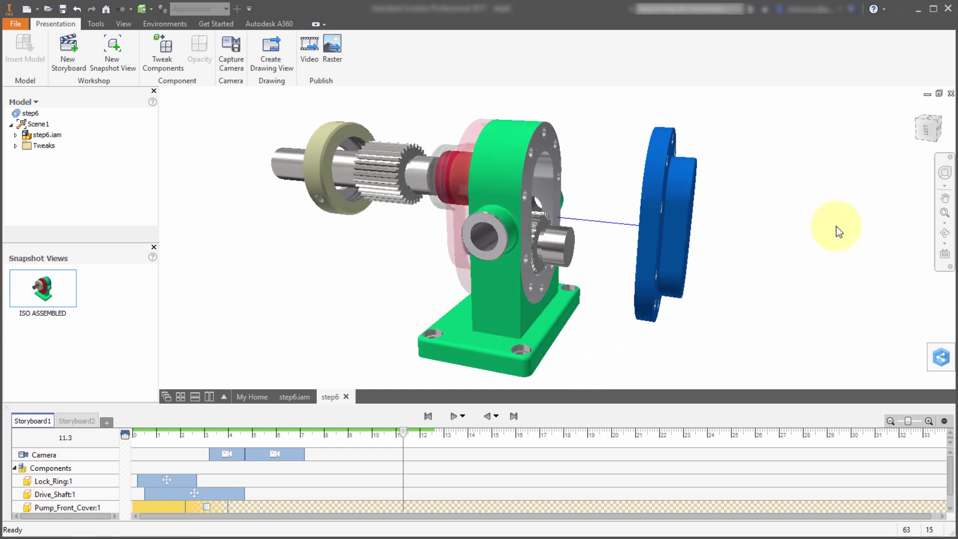
right_click(929, 124)
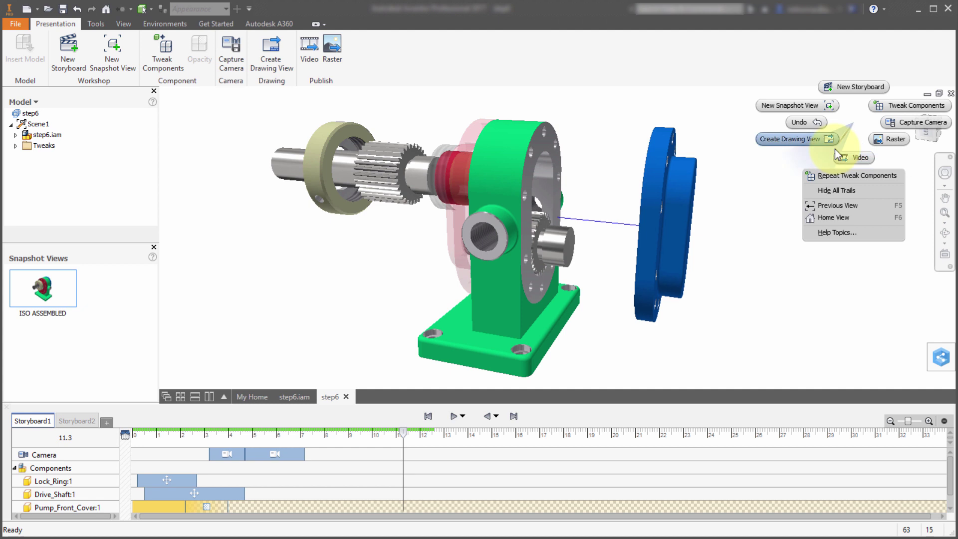
left_click(757, 193)
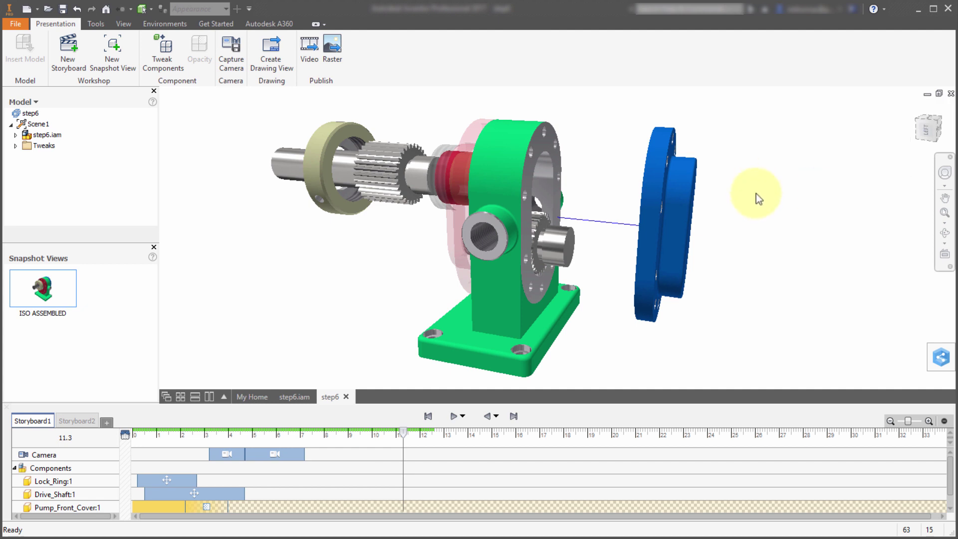
right_click(930, 120)
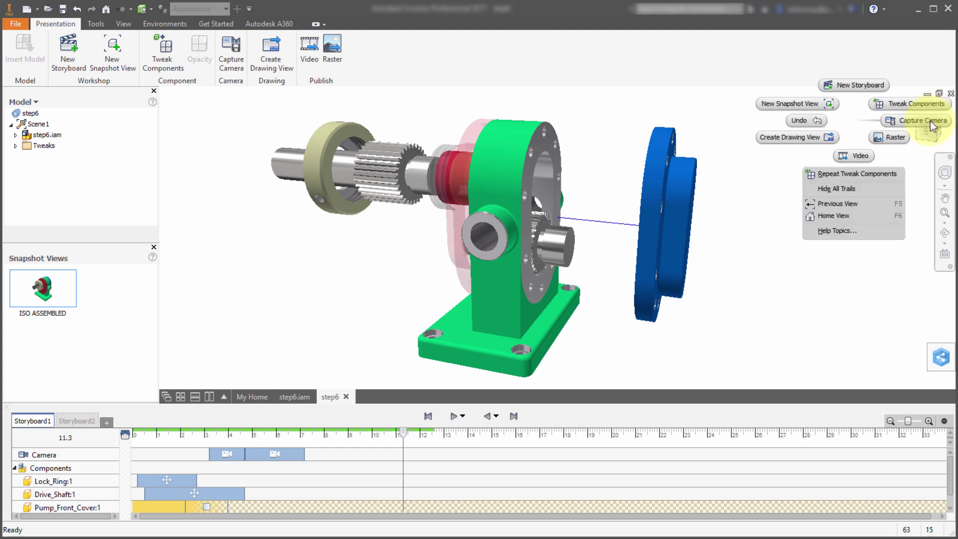
left_click(763, 279)
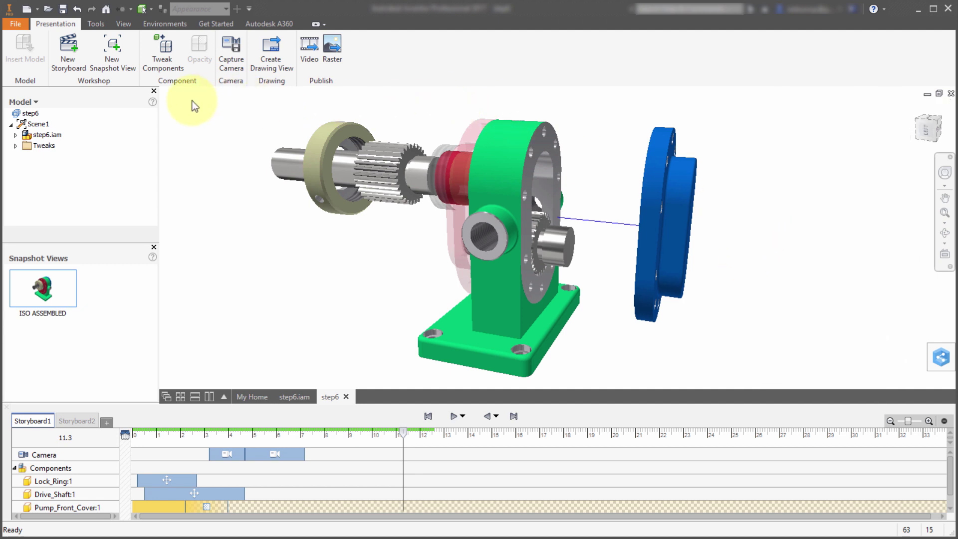
left_click(116, 55)
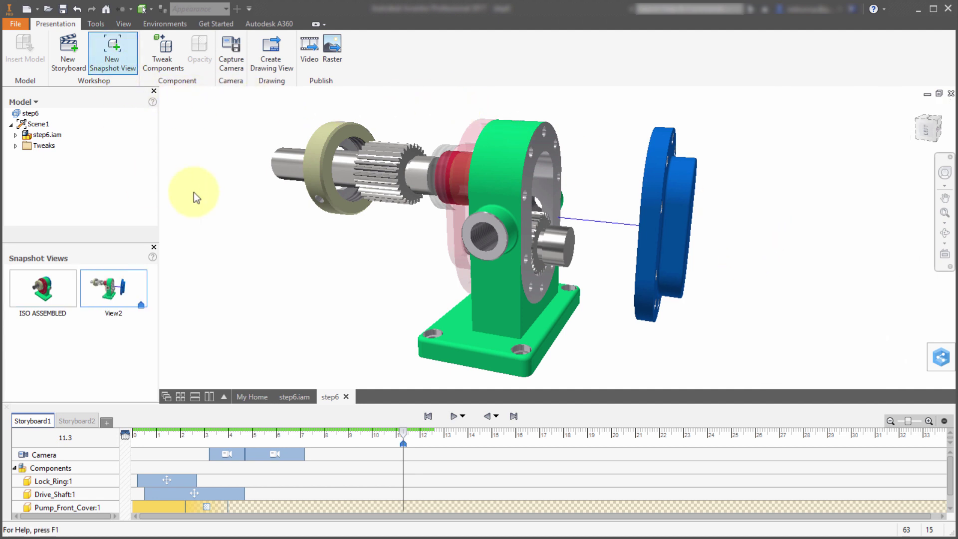
double_click(63, 298)
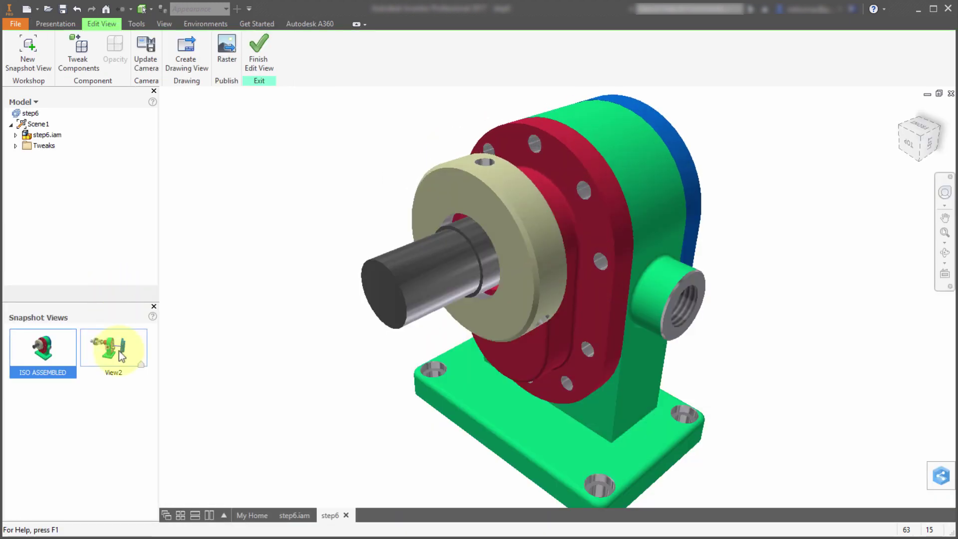
left_click(115, 345)
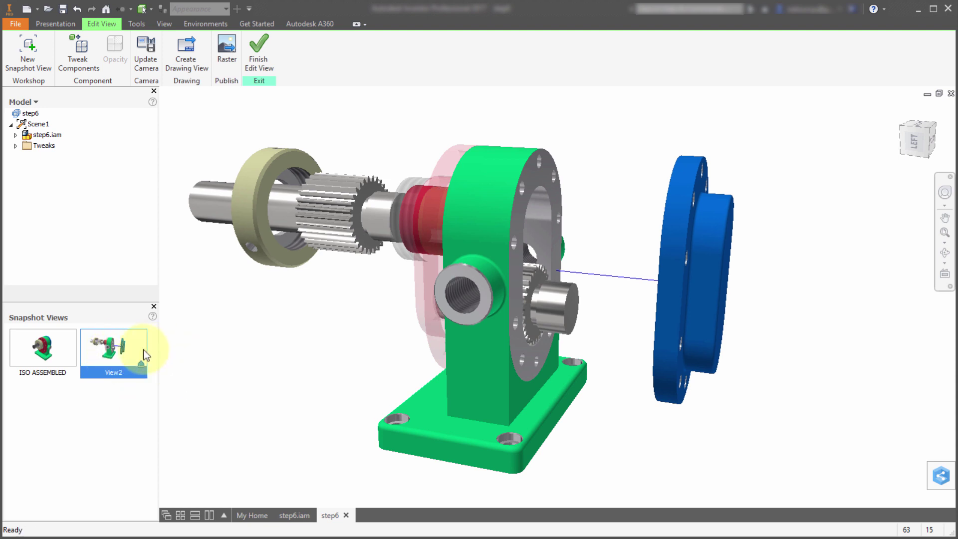
left_click(60, 352)
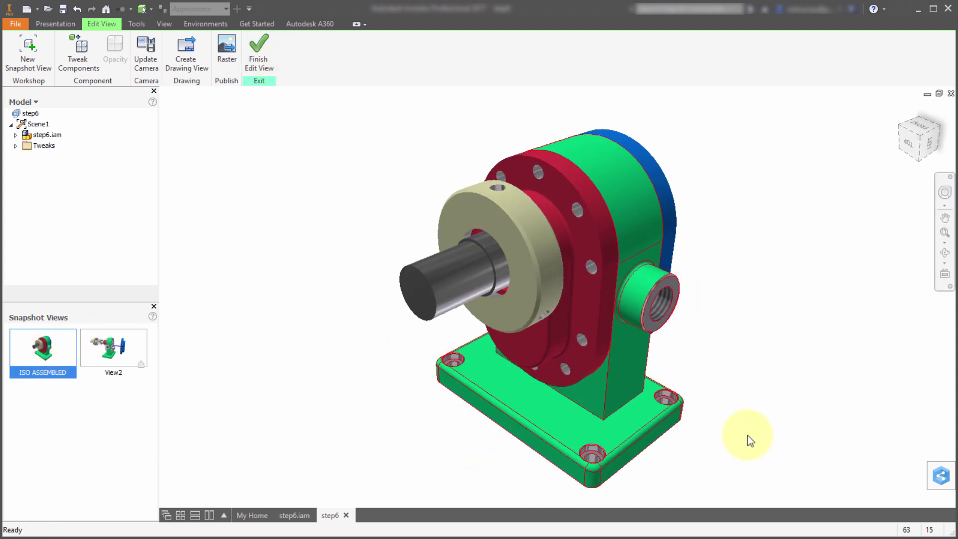
middle_click_drag(712, 372, 710, 363, "shift")
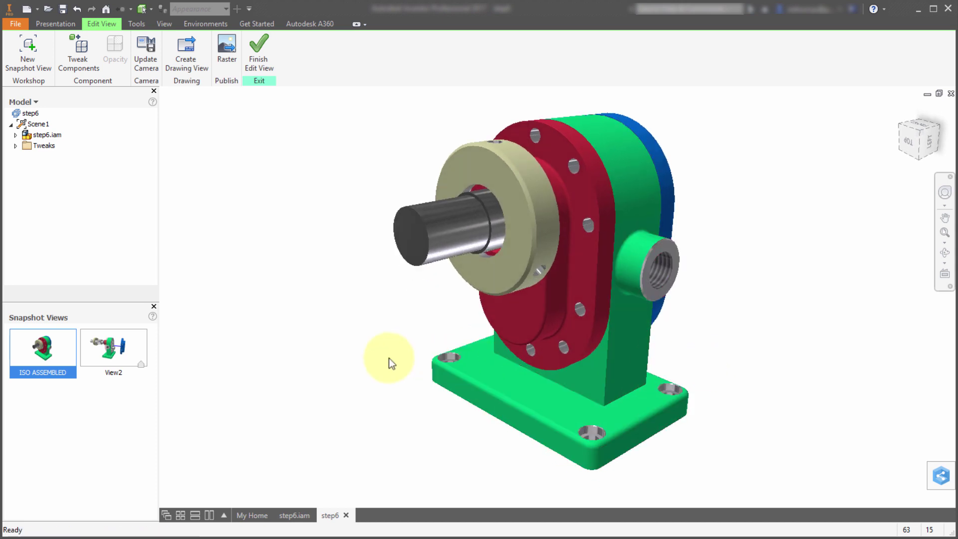
left_click(259, 54)
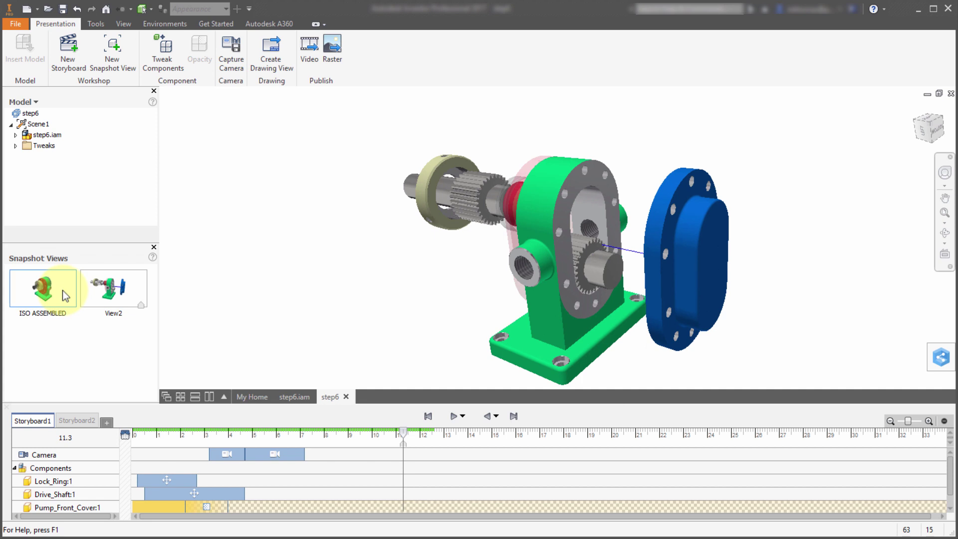
double_click(139, 290)
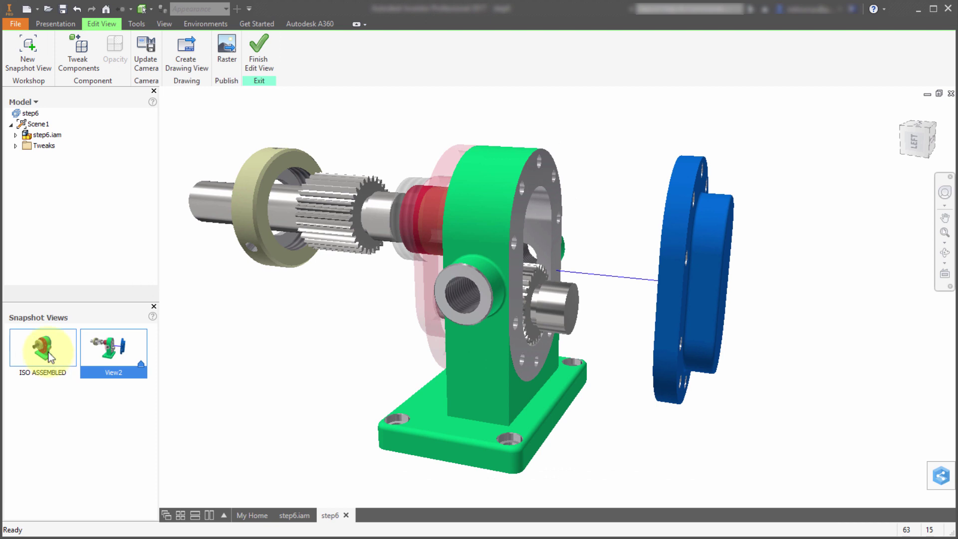
left_click(255, 65)
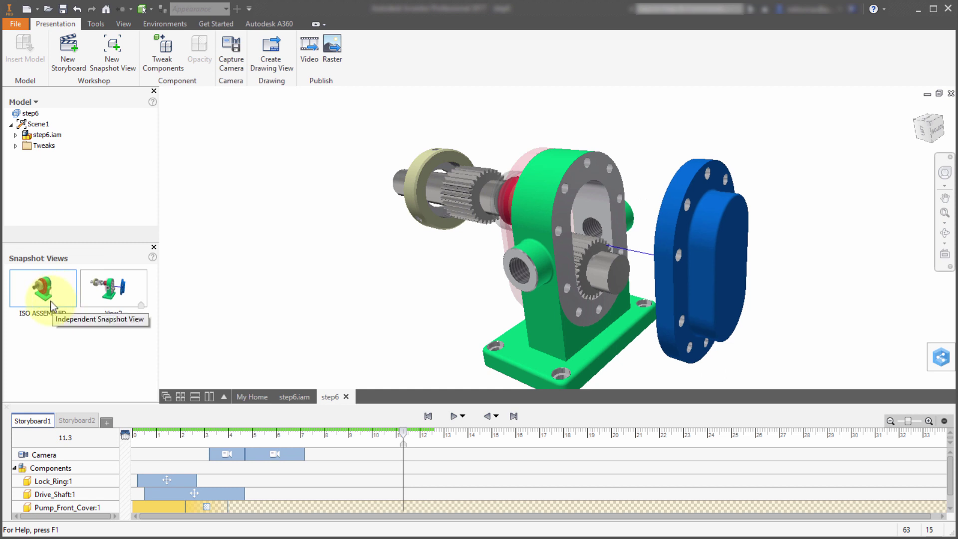
- Expand the Tweaks folder and keep the Drive_Shaft action timed 0.50 to 4.70 s via Edit Time
left_click(16, 145)
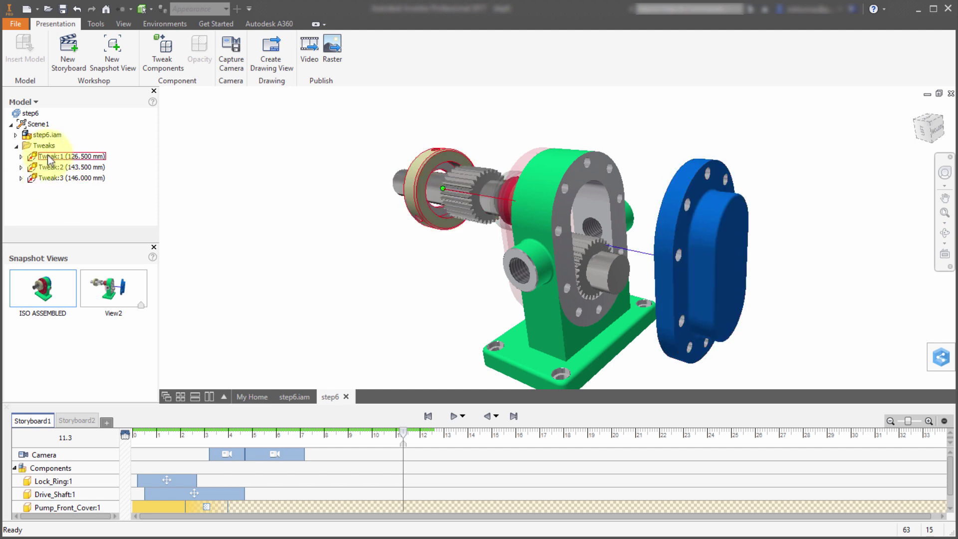
right_click(220, 495)
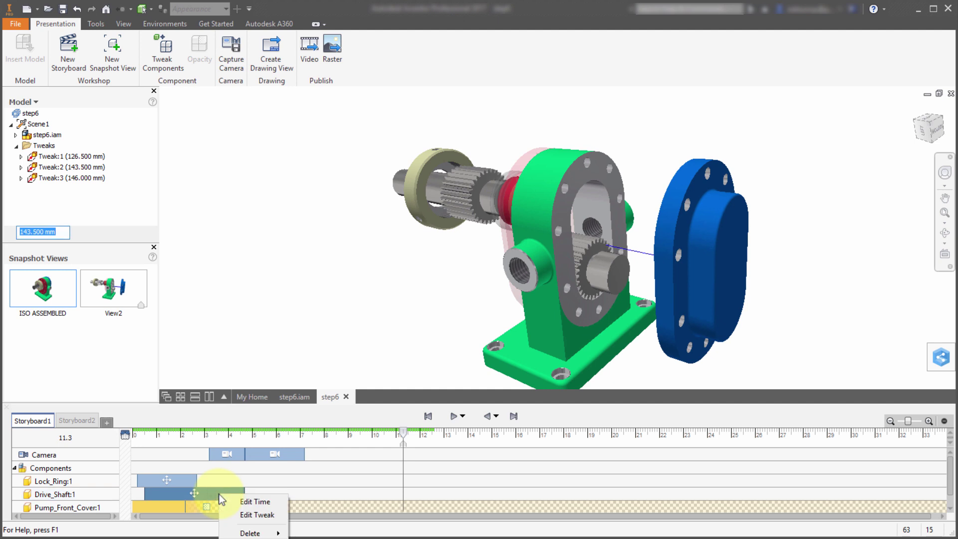
left_click(248, 503)
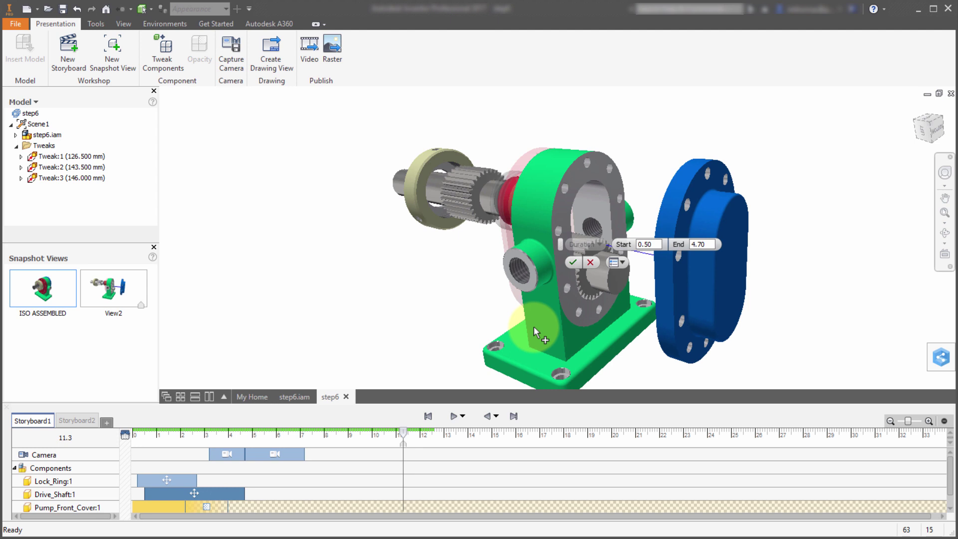
left_click(344, 275)
left_click(337, 251)
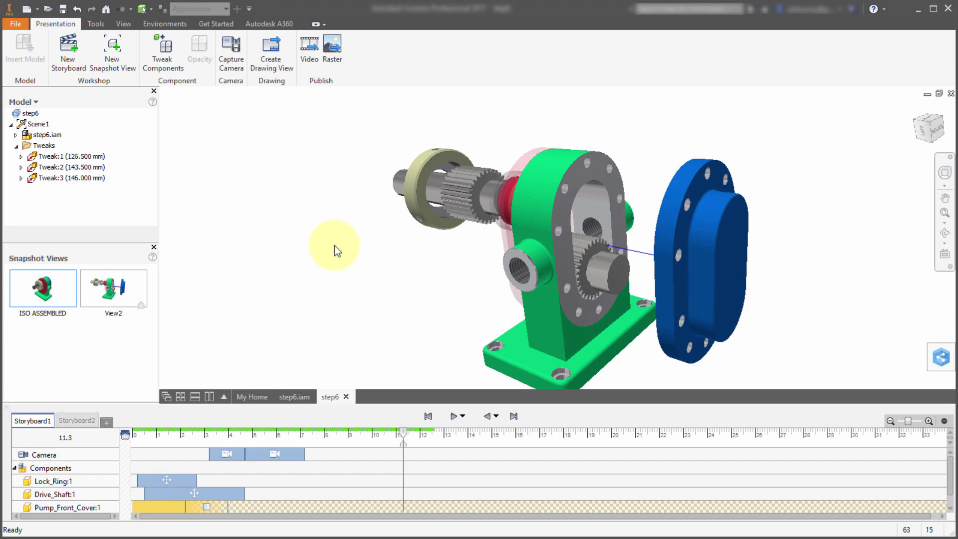
- Start a drawing view from View2, saving the presentation as step6.ipn
right_click(103, 291)
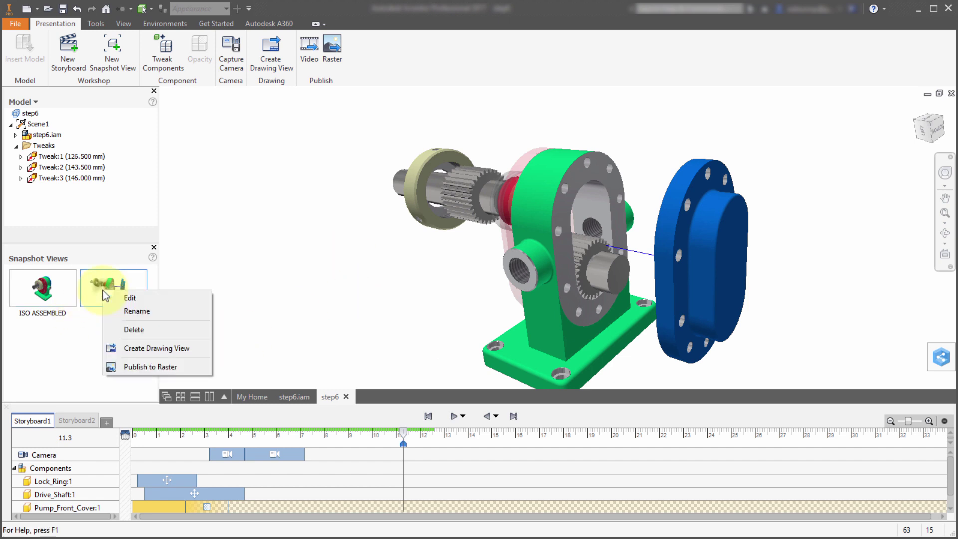
left_click(137, 348)
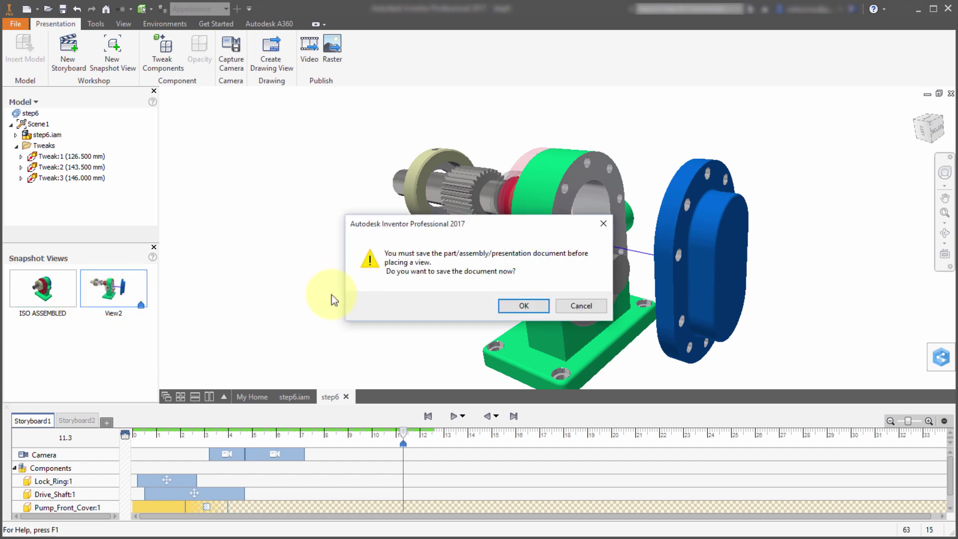
left_click(514, 307)
left_click(719, 476)
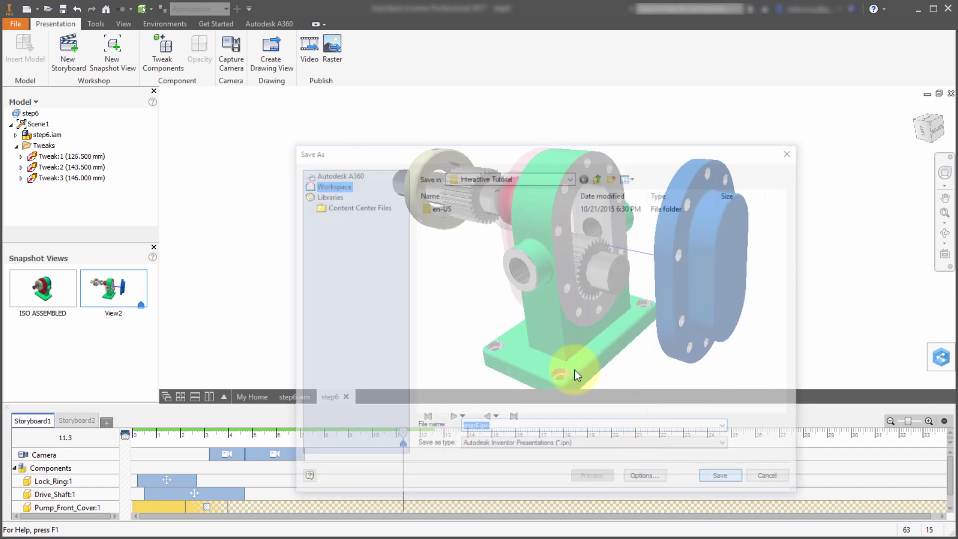
left_click(544, 221)
left_click(549, 252)
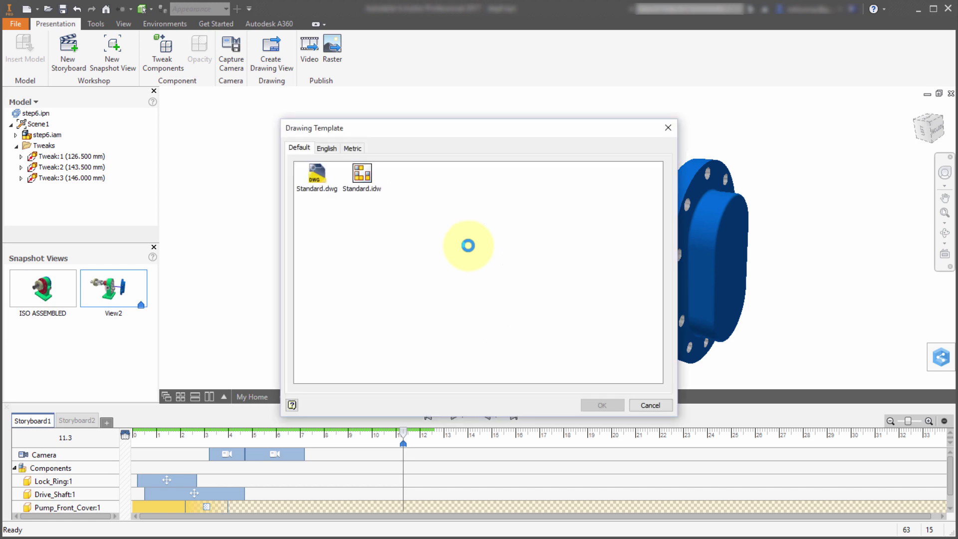
- On a new Standard.dwg drawing, place a 1/2-scale base view of View2 at lower left
double_click(318, 176)
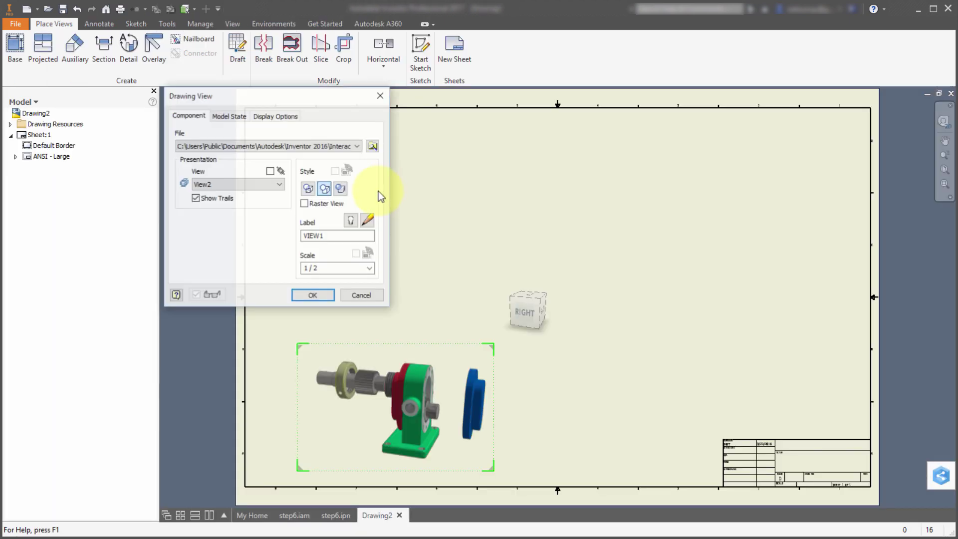
left_click(491, 349)
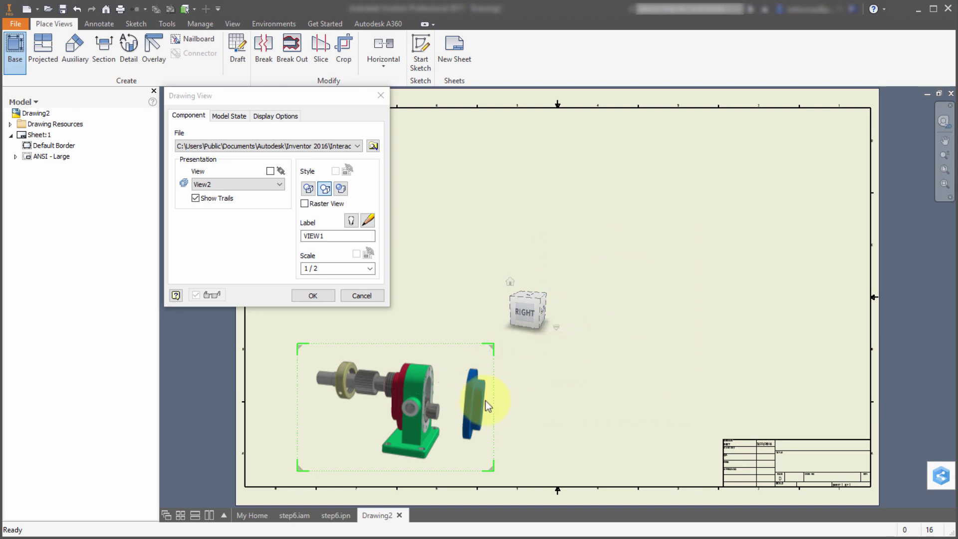
left_click(322, 294)
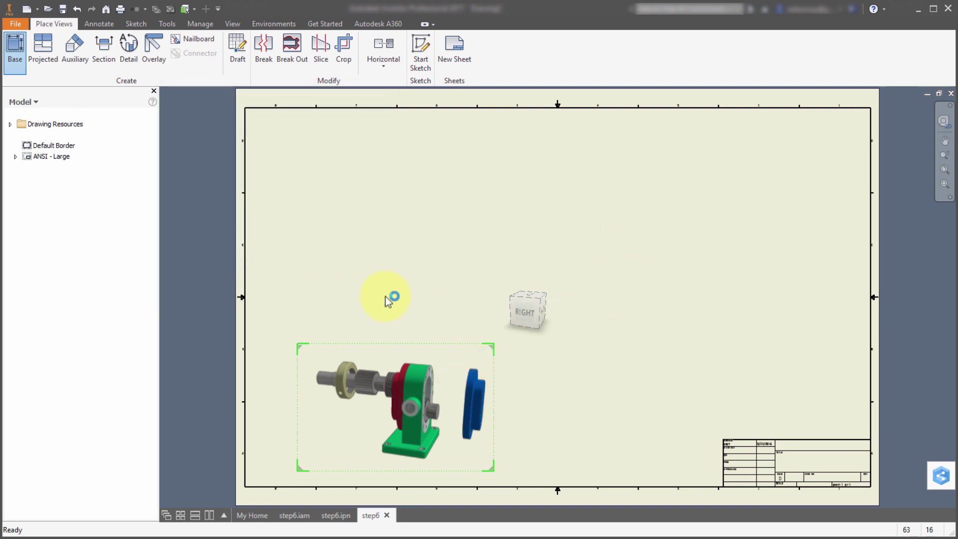